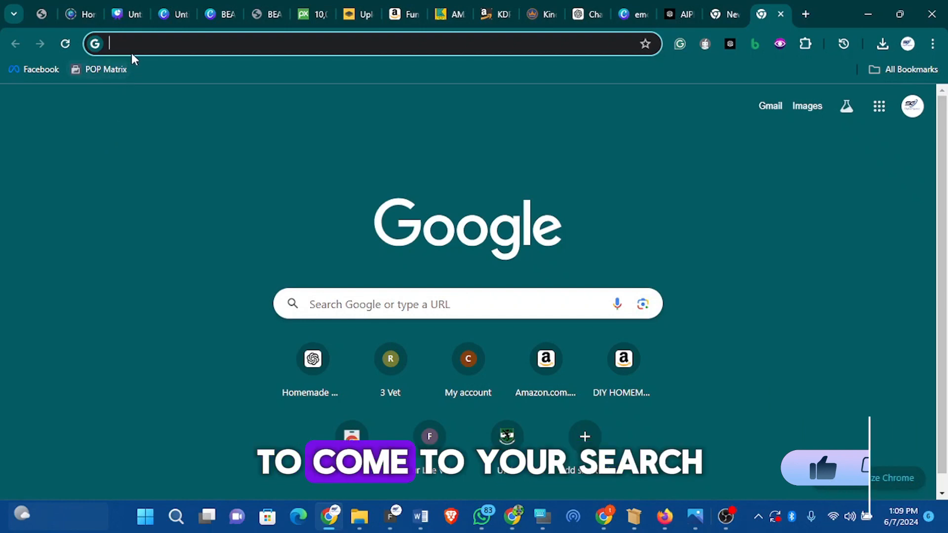
- Search Google for kdp cover size calculator and open the KDP Cover Calculator page on Amazon
{"action": "left_click", "coordinate": [135, 44]}
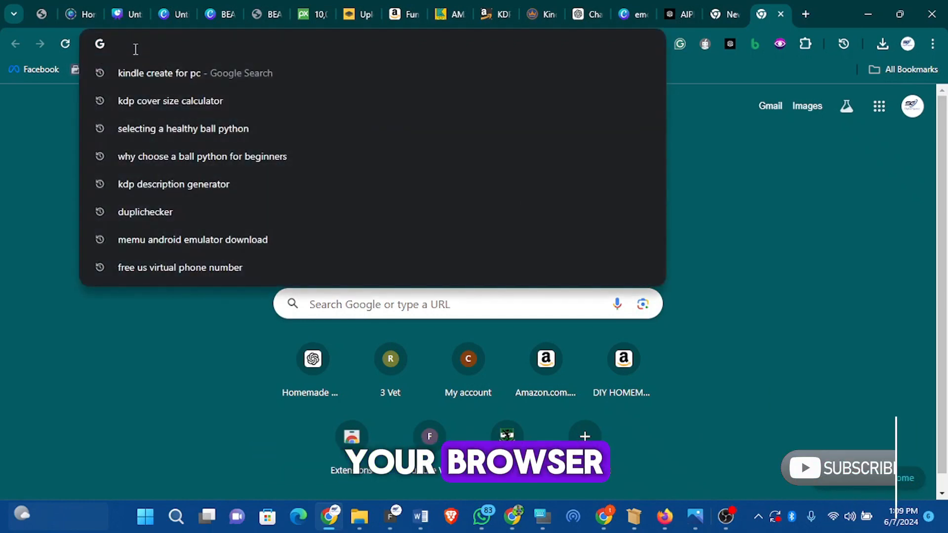
{"action": "left_click", "coordinate": [178, 101]}
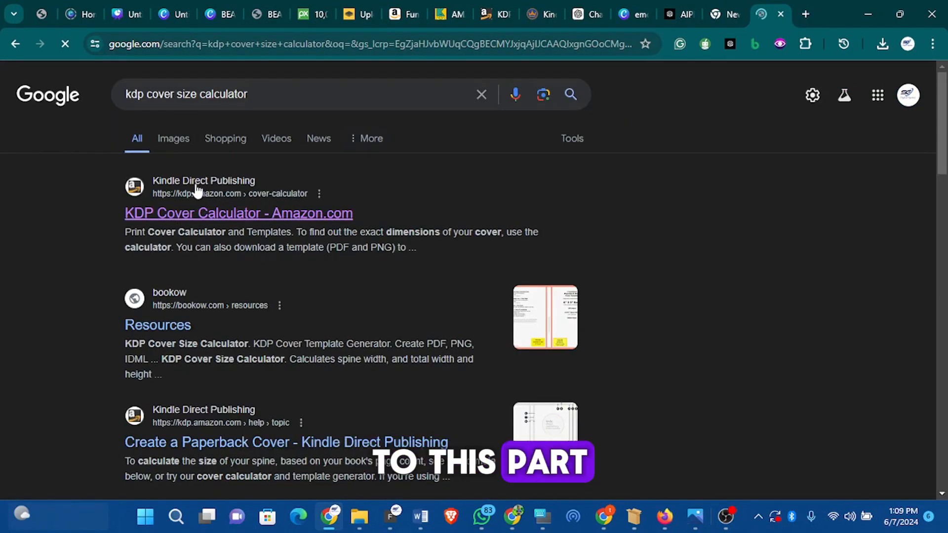
{"action": "left_click", "coordinate": [200, 220]}
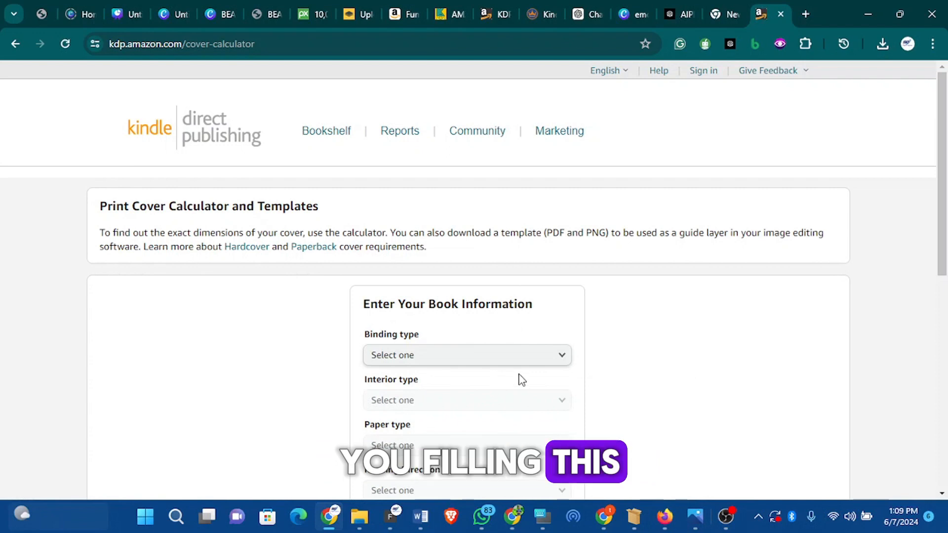
- Set the binding type to Paperback and the interior type to Black & white
{"action": "left_click", "coordinate": [529, 357]}
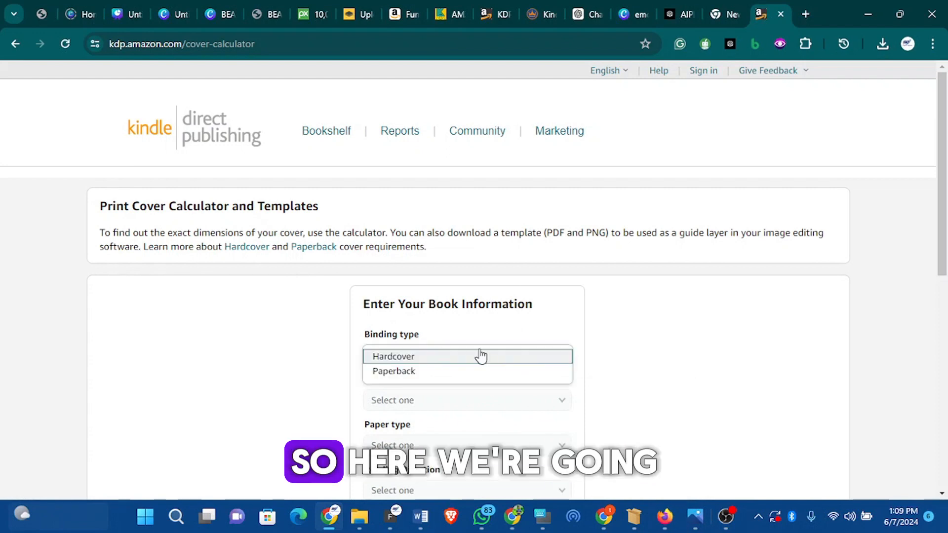
{"action": "left_click", "coordinate": [461, 371]}
{"action": "scroll", "coordinate": [514, 377], "scroll_direction": "down", "scroll_amount": 3}
{"action": "scroll", "coordinate": [485, 334], "scroll_direction": "up", "scroll_amount": 3}
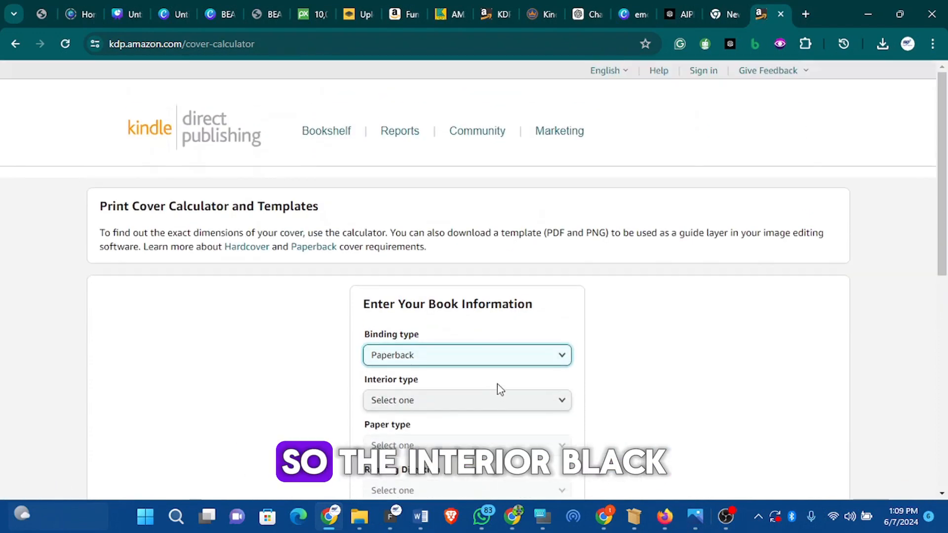
{"action": "left_click", "coordinate": [497, 400]}
{"action": "left_click", "coordinate": [489, 405]}
- Set the paper type to White paper and the reading direction to Left to Right
{"action": "scroll", "coordinate": [518, 408], "scroll_direction": "down", "scroll_amount": 3}
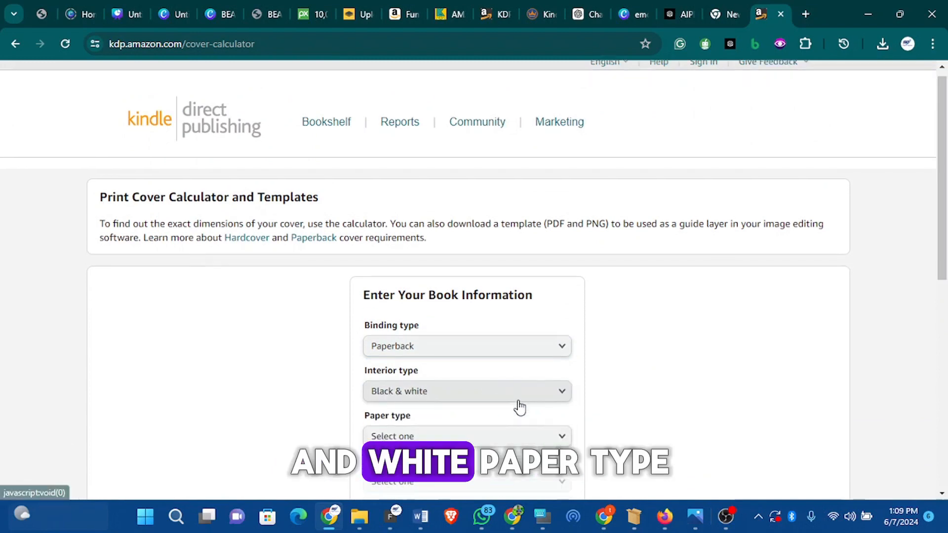
{"action": "left_click", "coordinate": [479, 316]}
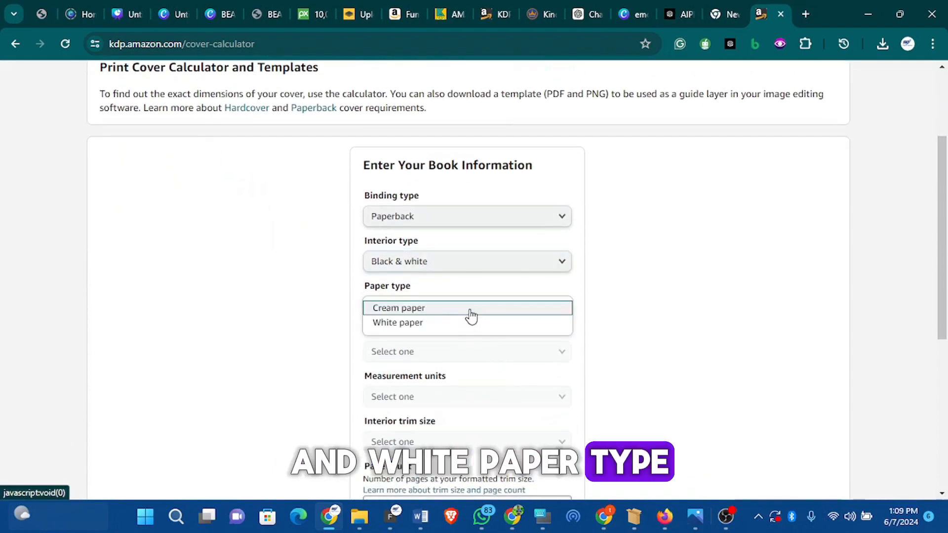
{"action": "left_click", "coordinate": [467, 323]}
{"action": "left_click", "coordinate": [493, 354]}
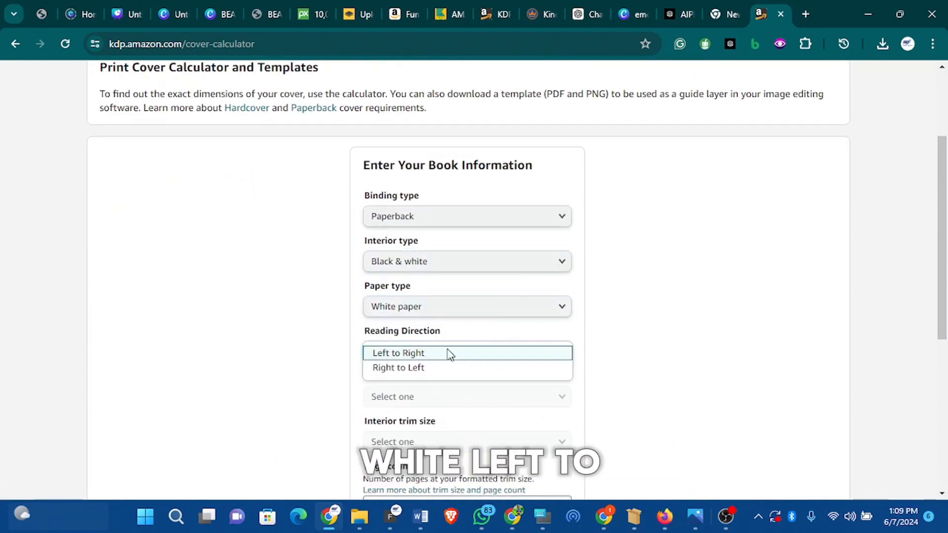
{"action": "left_click", "coordinate": [439, 354]}
- Set the measurement units to Inches and the interior trim size to 6 x 9 in
{"action": "scroll", "coordinate": [494, 381], "scroll_direction": "down", "scroll_amount": 1}
{"action": "scroll", "coordinate": [479, 373], "scroll_direction": "up", "scroll_amount": 1}
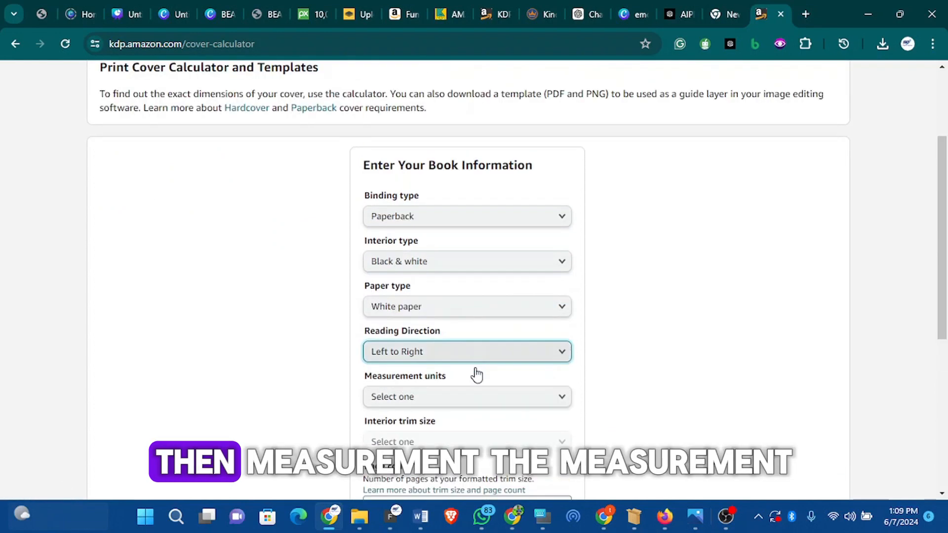
{"action": "scroll", "coordinate": [479, 380], "scroll_direction": "down", "scroll_amount": 1}
{"action": "left_click", "coordinate": [479, 333]}
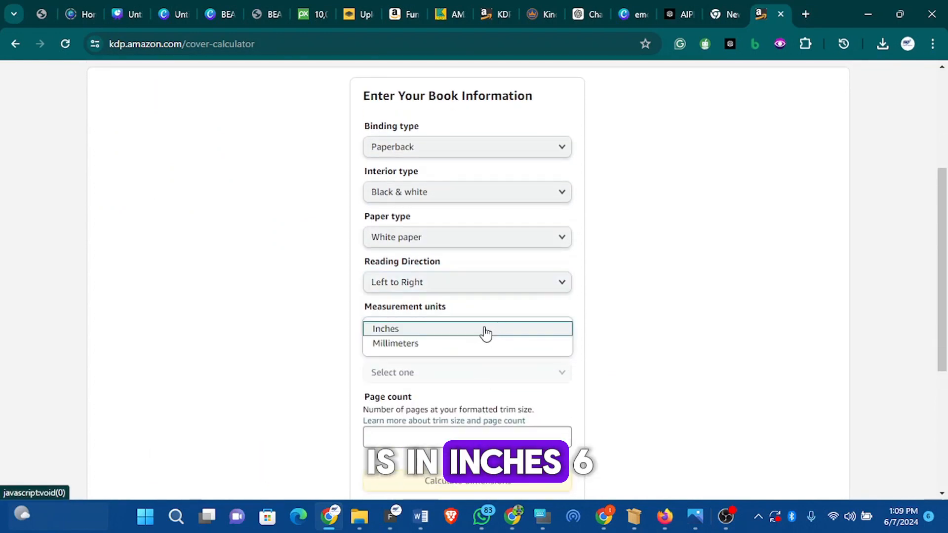
{"action": "left_click", "coordinate": [485, 335]}
{"action": "left_click", "coordinate": [462, 377]}
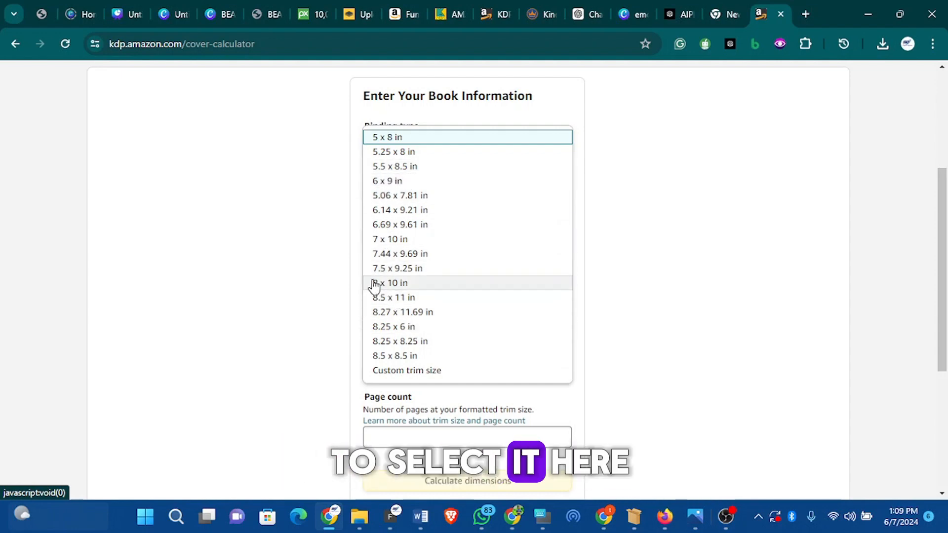
{"action": "left_click", "coordinate": [403, 182]}
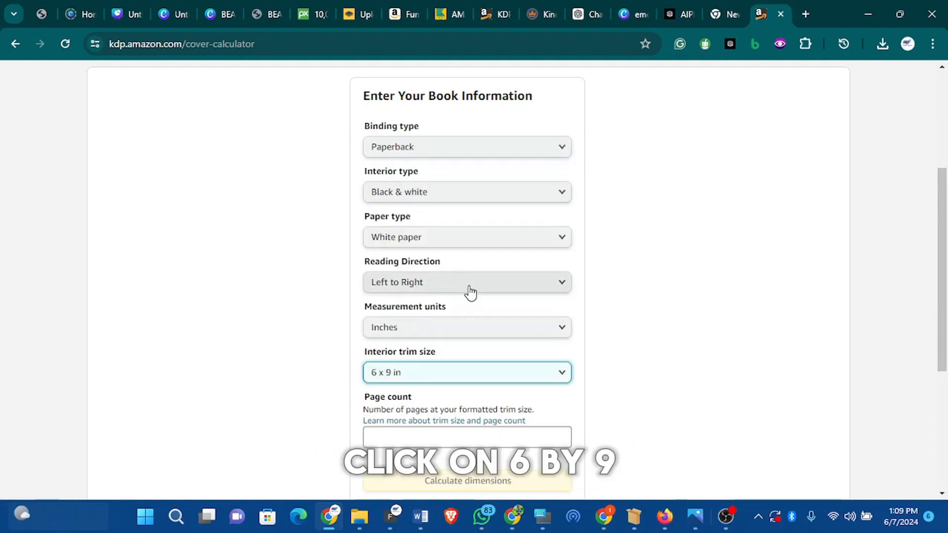
- Enter a page count of 118 and calculate the cover dimensions
{"action": "scroll", "coordinate": [410, 290], "scroll_direction": "down", "scroll_amount": 1}
{"action": "left_click", "coordinate": [403, 367]}
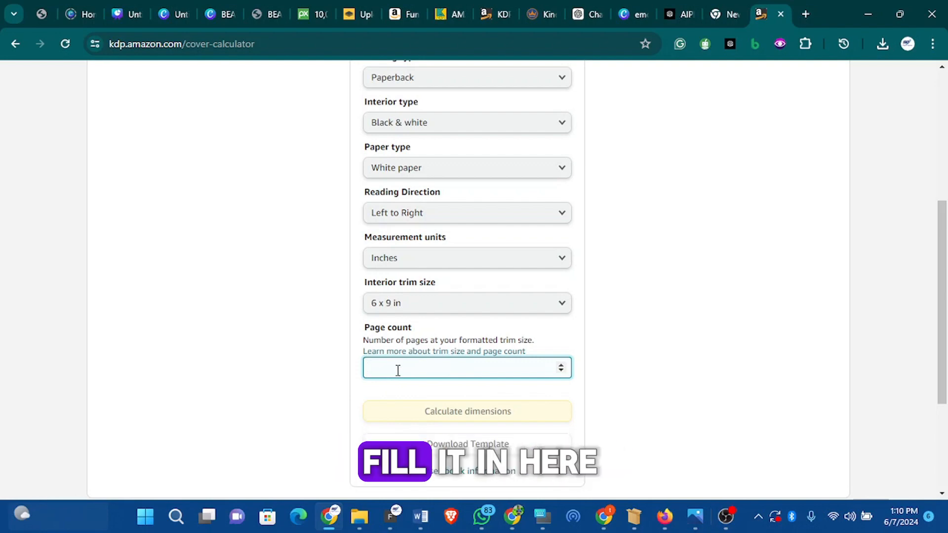
{"action": "type", "text": "118"}
{"action": "left_click", "coordinate": [477, 393]}
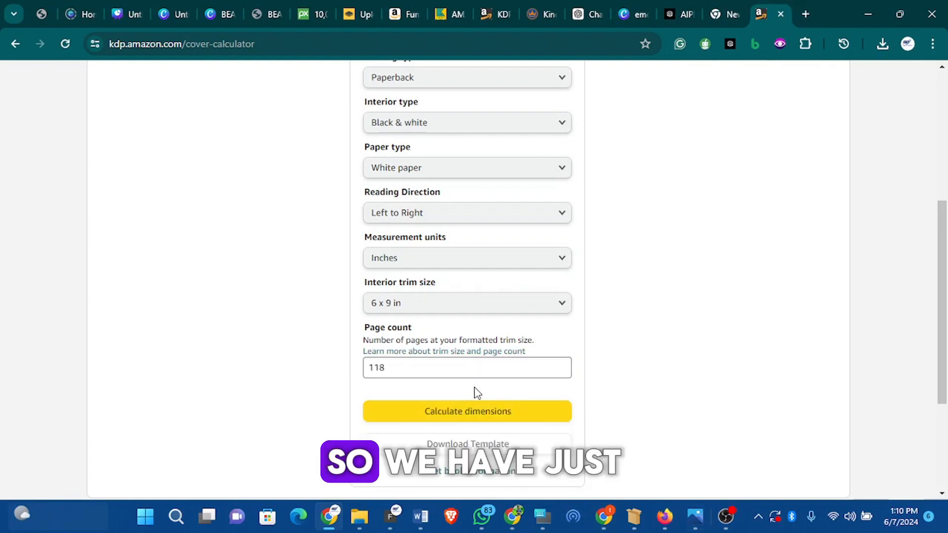
{"action": "left_click", "coordinate": [491, 415]}
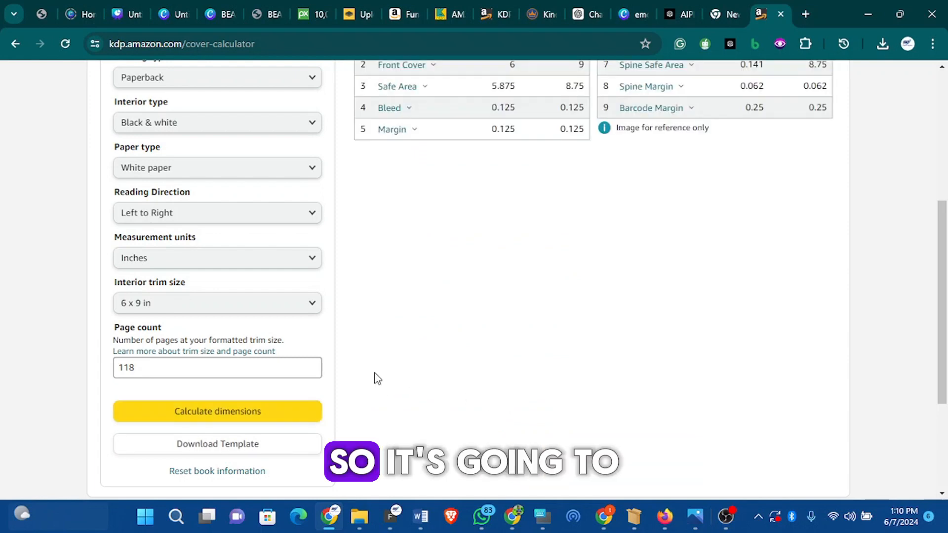
- Copy the full cover width and height values from the calculated dimensions table
{"action": "scroll", "coordinate": [385, 367], "scroll_direction": "up", "scroll_amount": 3}
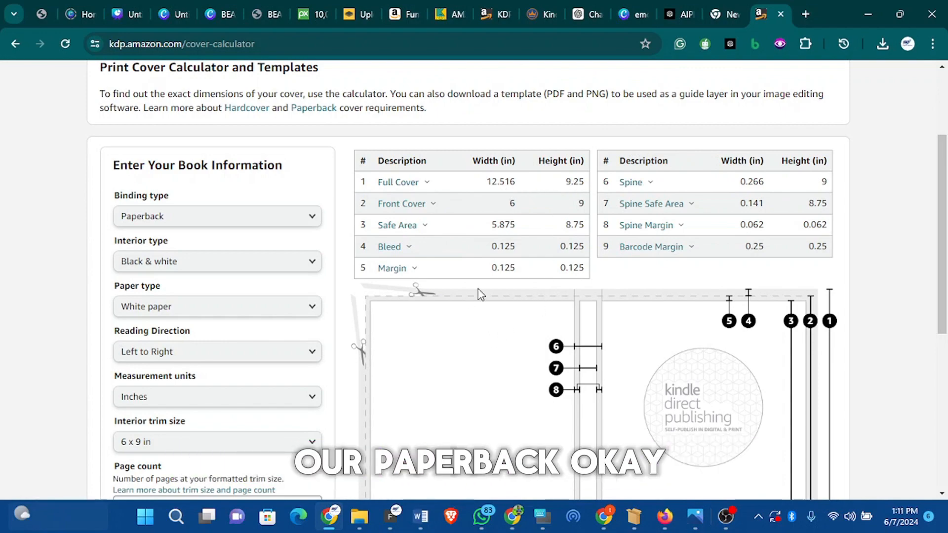
{"action": "scroll", "coordinate": [482, 289], "scroll_direction": "down", "scroll_amount": 4}
{"action": "scroll", "coordinate": [441, 281], "scroll_direction": "up", "scroll_amount": 4}
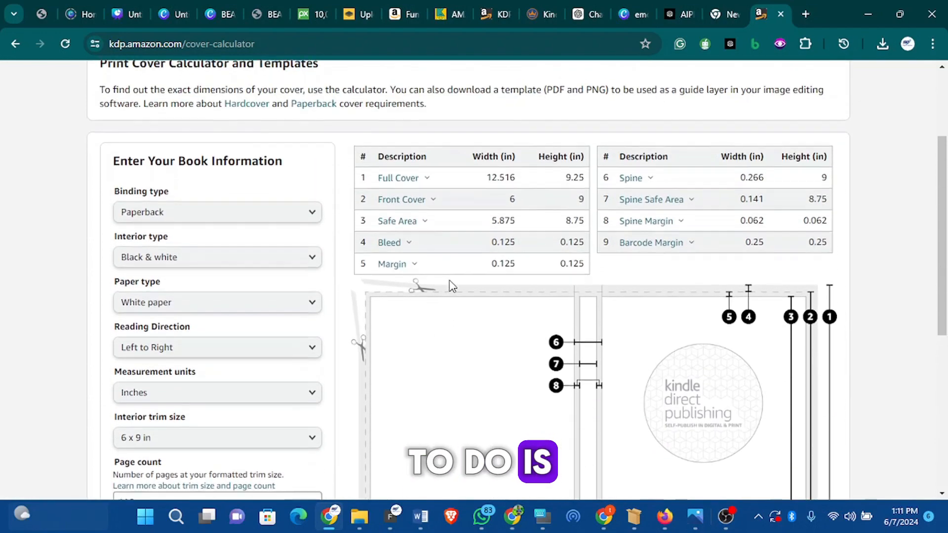
{"action": "scroll", "coordinate": [452, 286], "scroll_direction": "down", "scroll_amount": 4}
{"action": "scroll", "coordinate": [567, 208], "scroll_direction": "up", "scroll_amount": 1}
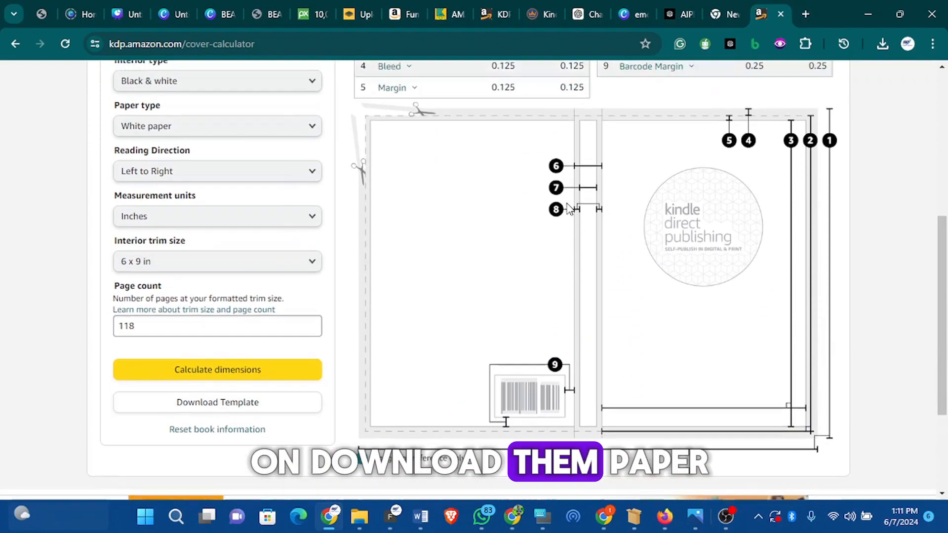
{"action": "scroll", "coordinate": [568, 208], "scroll_direction": "up", "scroll_amount": 4}
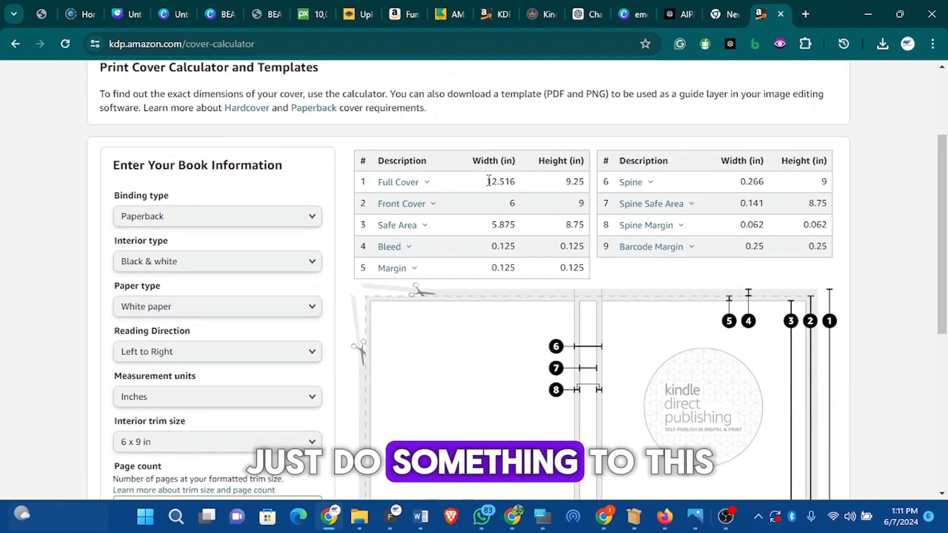
{"action": "left_click_drag", "start_coordinate": [488, 181], "coordinate": [497, 179]}
{"action": "right_click", "coordinate": [507, 182]}
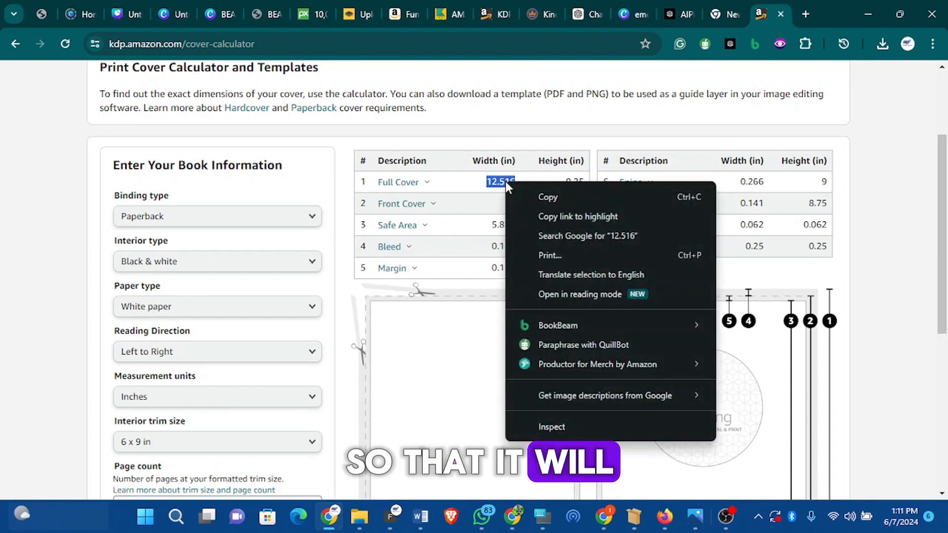
{"action": "left_click", "coordinate": [559, 194]}
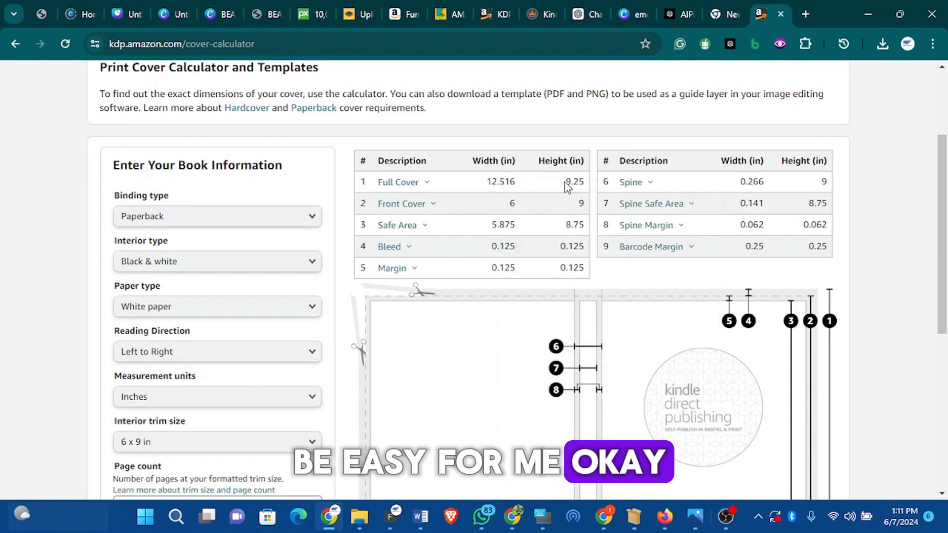
{"action": "right_click", "coordinate": [581, 183]}
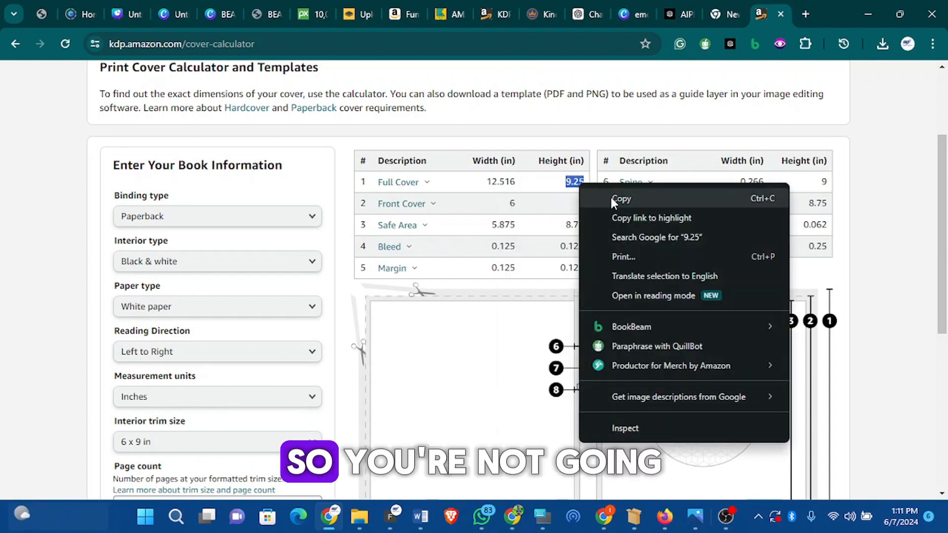
{"action": "left_click", "coordinate": [609, 195]}
- Download the cover template and open the downloaded zip file from the browser's downloads list
{"action": "scroll", "coordinate": [531, 297], "scroll_direction": "down", "scroll_amount": 5}
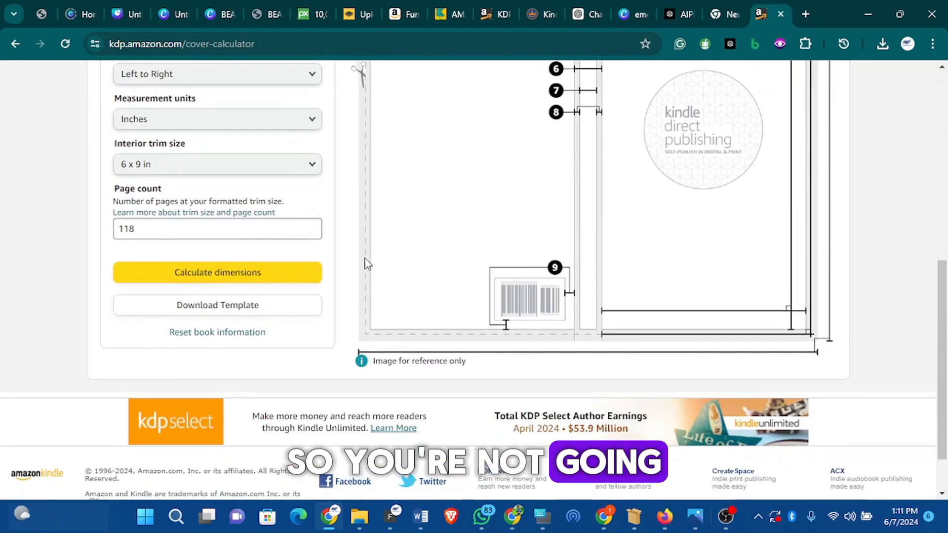
{"action": "left_click", "coordinate": [265, 310]}
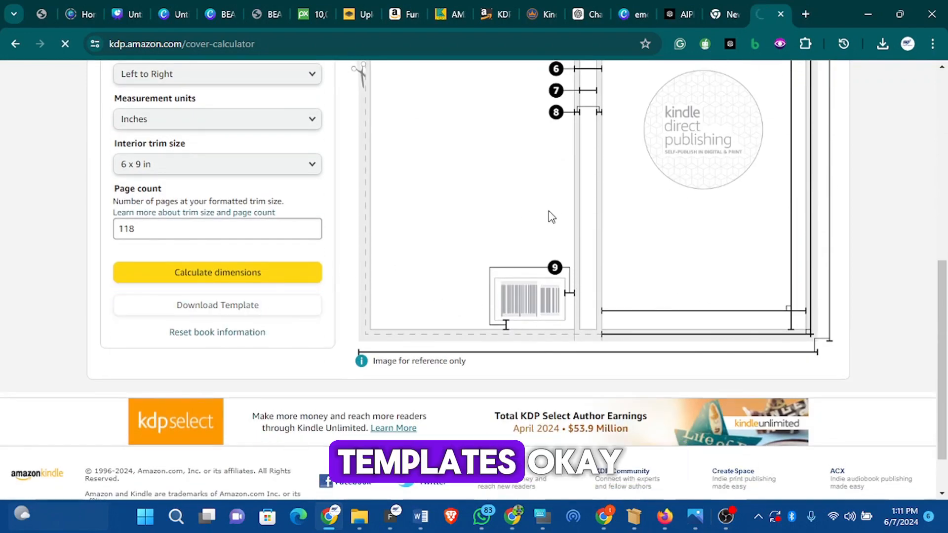
{"action": "scroll", "coordinate": [549, 217], "scroll_direction": "up", "scroll_amount": 4}
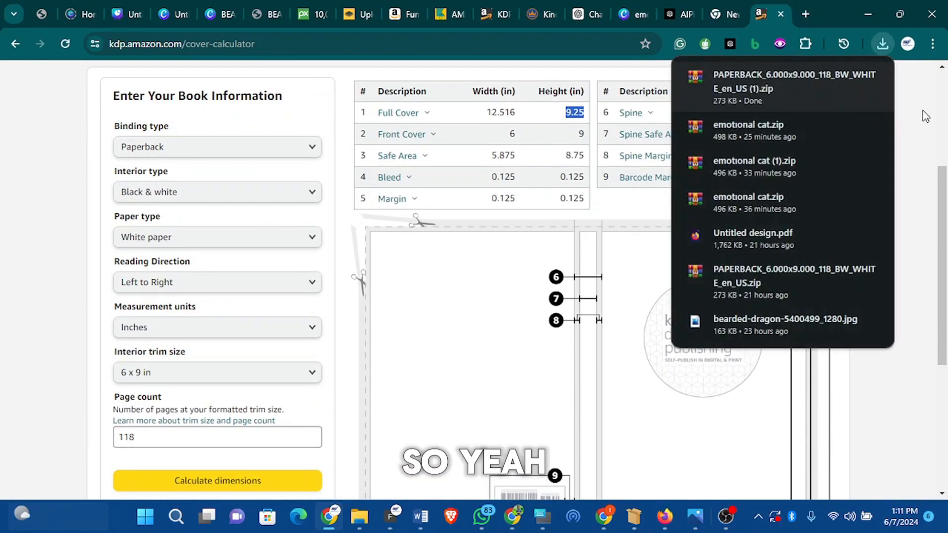
{"action": "left_click", "coordinate": [845, 78]}
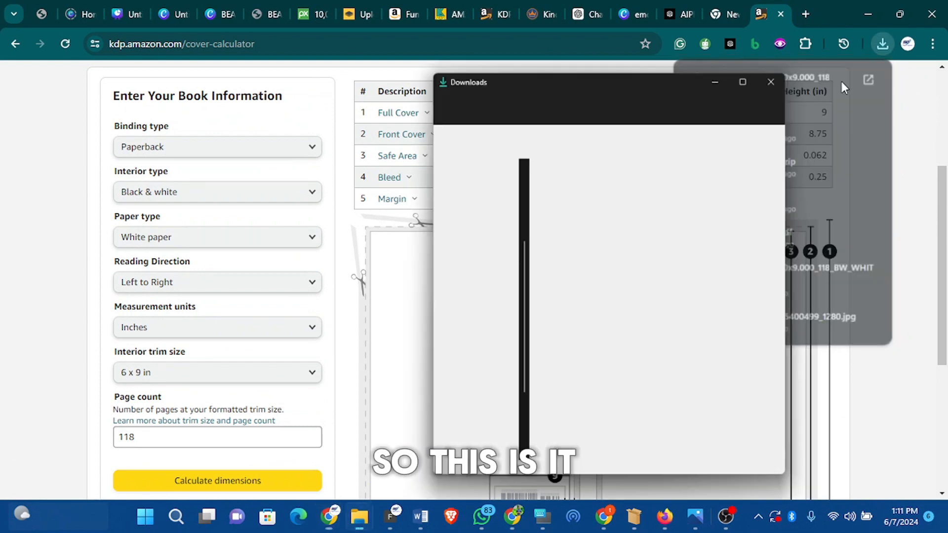
- Extract all files from the PAPERBACK_6.000x9.000_118_BW_WHITE_en_US zip into its Downloads folder
{"action": "right_click", "coordinate": [659, 253]}
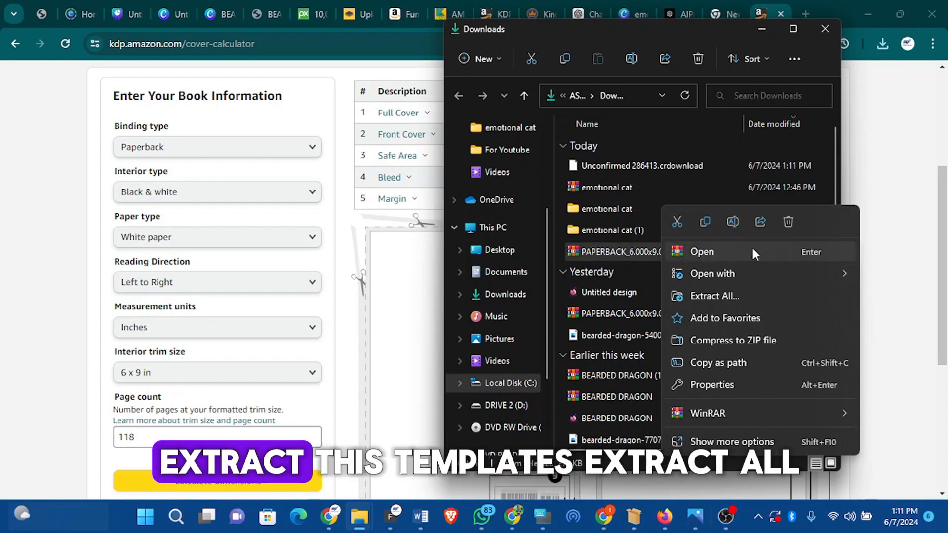
{"action": "mouse_move", "coordinate": [756, 271]}
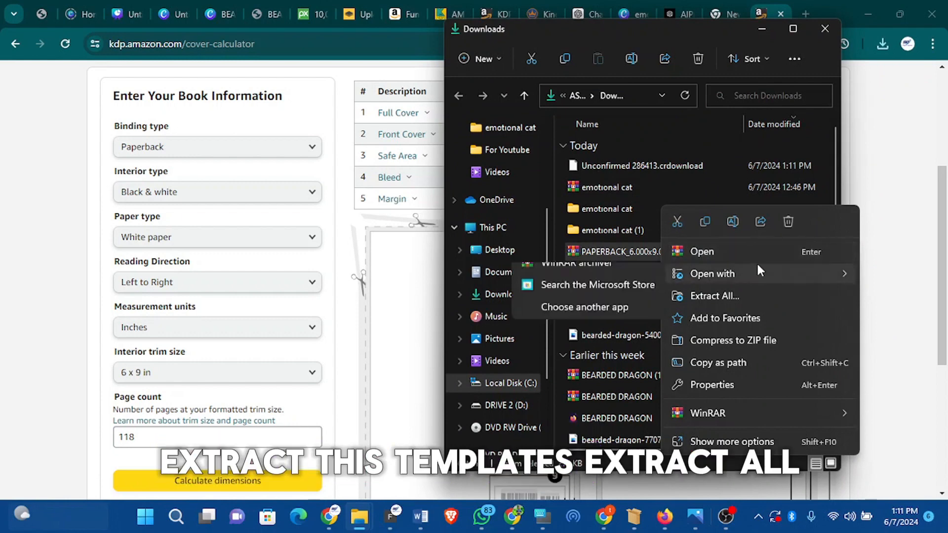
{"action": "left_click", "coordinate": [736, 295]}
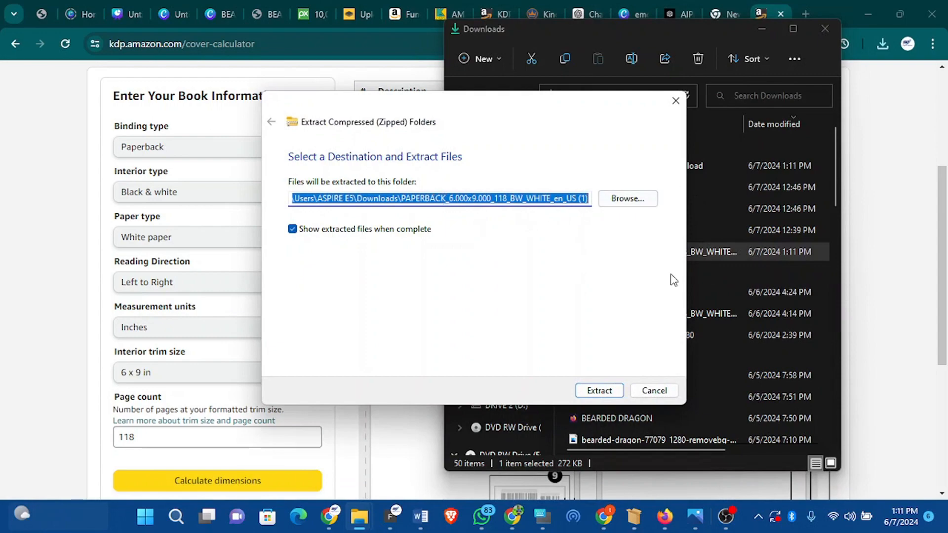
{"action": "left_click", "coordinate": [615, 393]}
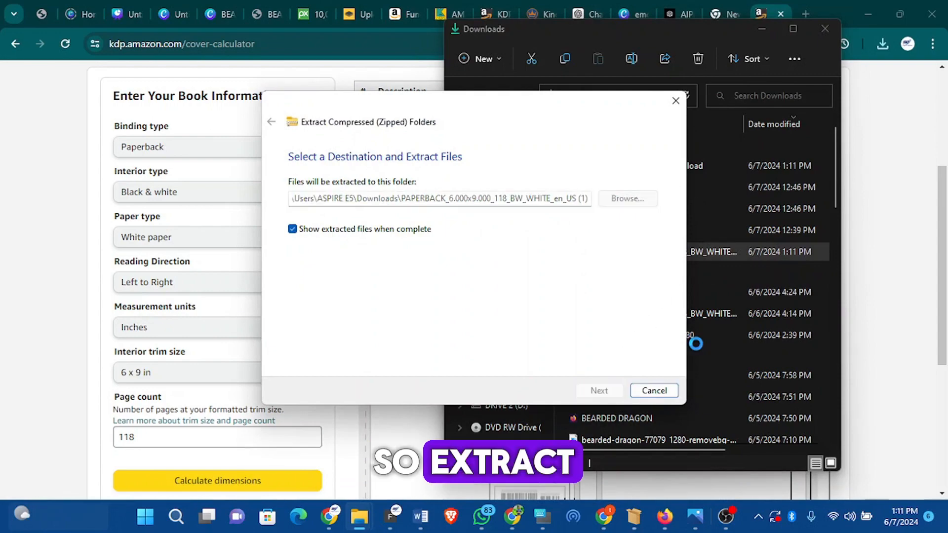
{"action": "left_click", "coordinate": [417, 312]}
- Switch to the Canva design tab
{"action": "scroll", "coordinate": [425, 301], "scroll_direction": "down", "scroll_amount": 4}
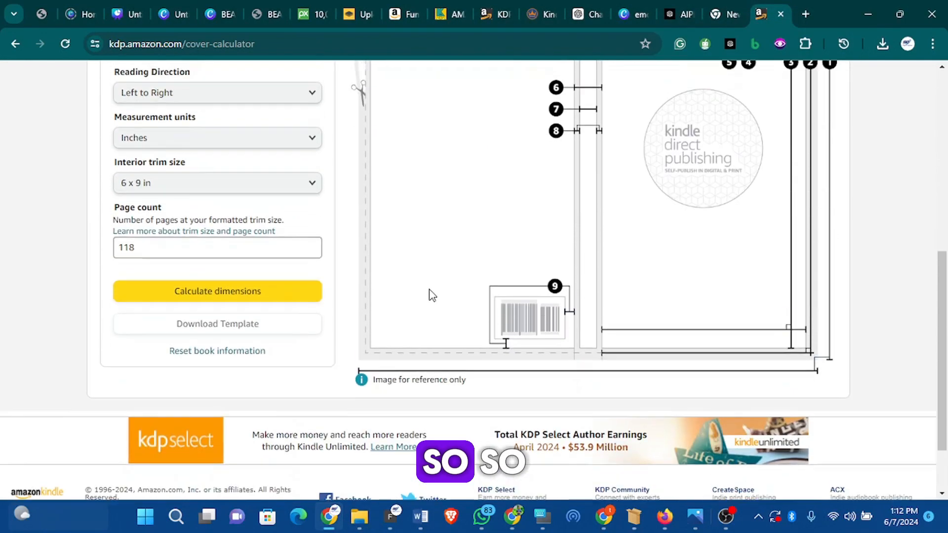
{"action": "scroll", "coordinate": [470, 286], "scroll_direction": "up", "scroll_amount": 6}
{"action": "scroll", "coordinate": [471, 286], "scroll_direction": "up", "scroll_amount": 3}
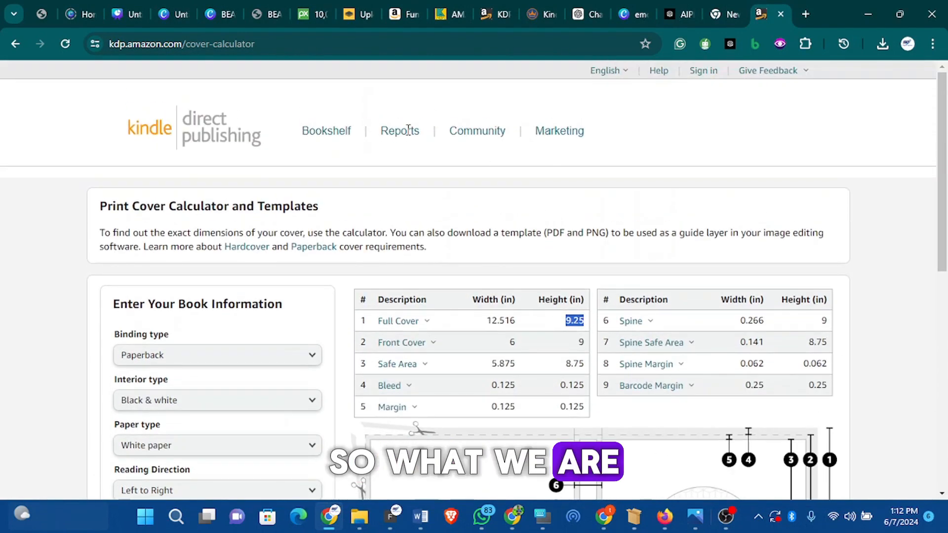
{"action": "left_click", "coordinate": [130, 15]}
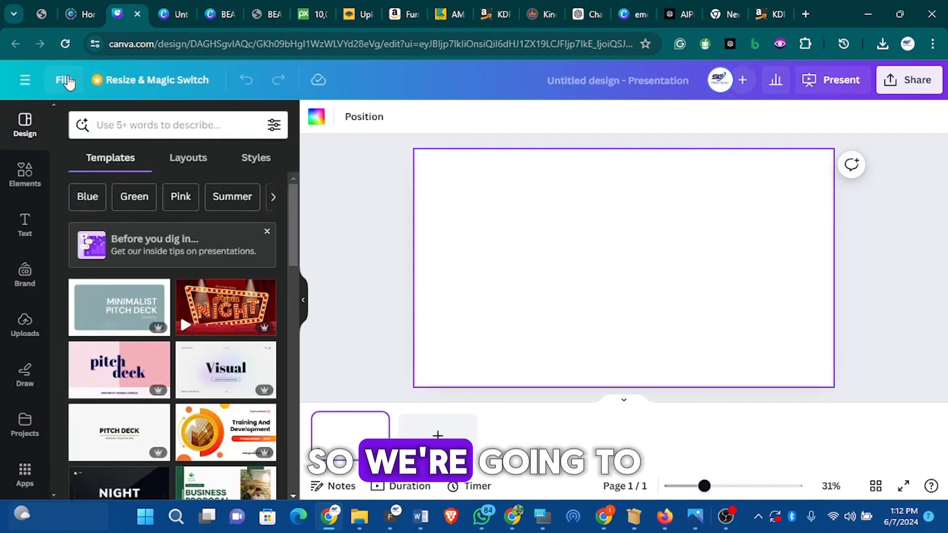
- Start a new custom-size design and set its units to inches
{"action": "left_click", "coordinate": [75, 82]}
{"action": "left_click", "coordinate": [153, 194]}
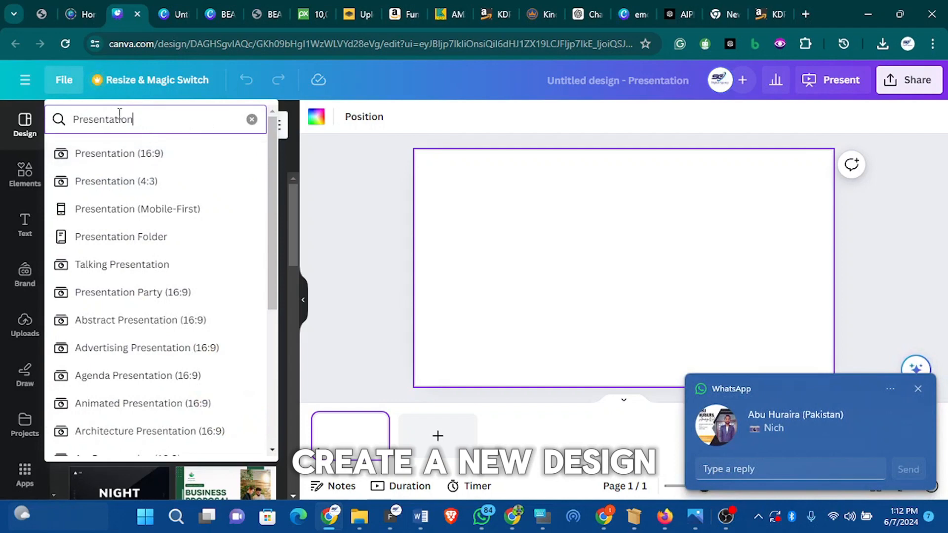
{"action": "left_click", "coordinate": [250, 120]}
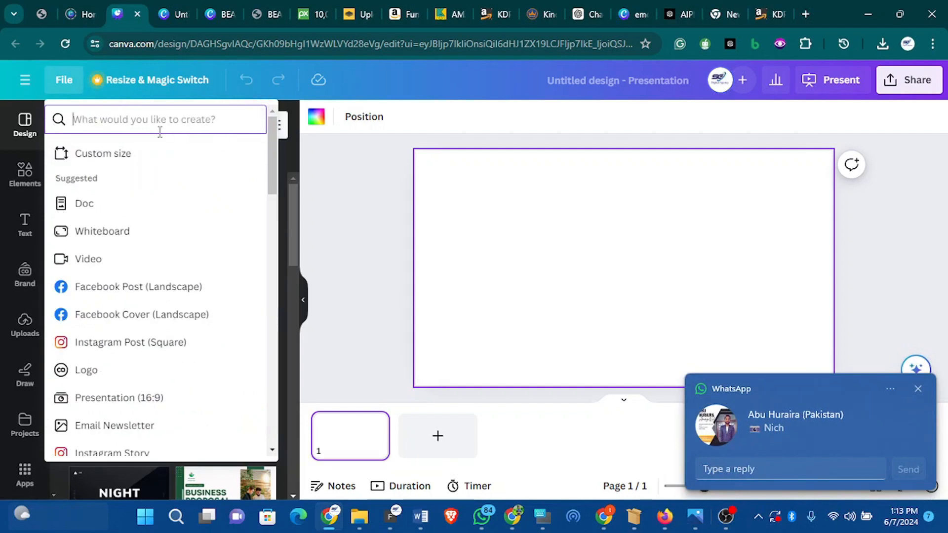
{"action": "left_click", "coordinate": [145, 154]}
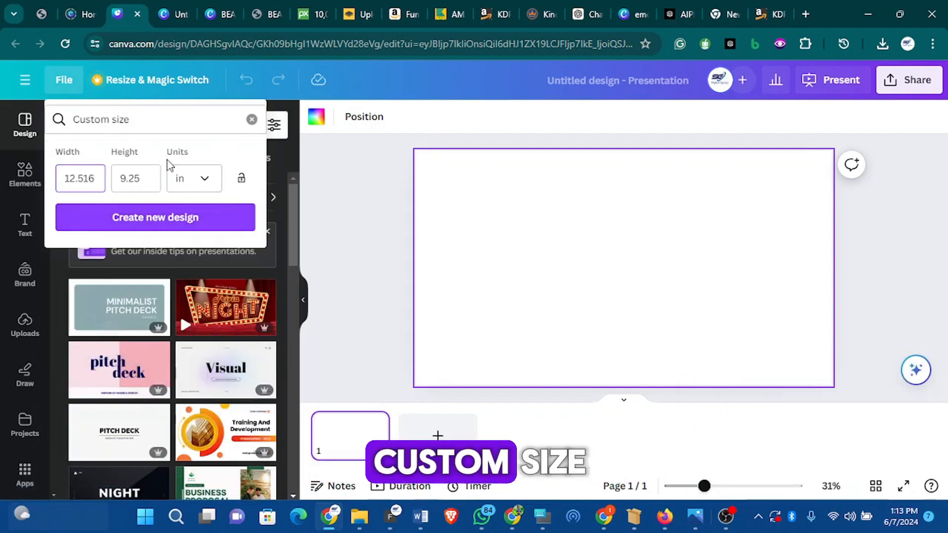
{"action": "left_click", "coordinate": [200, 183]}
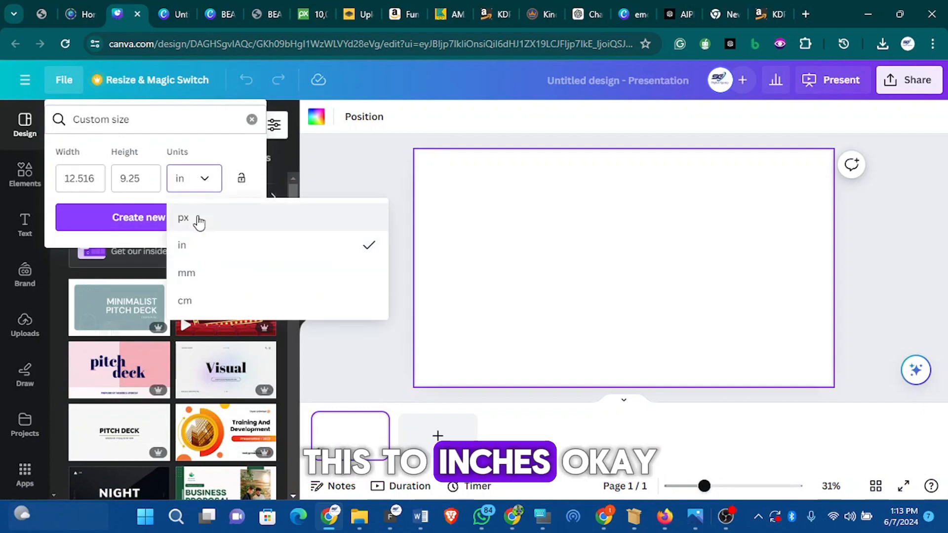
{"action": "left_click", "coordinate": [199, 251]}
- Set the custom width to 12.516 and height to 9.25 inches and create the new design
{"action": "left_click", "coordinate": [101, 179]}
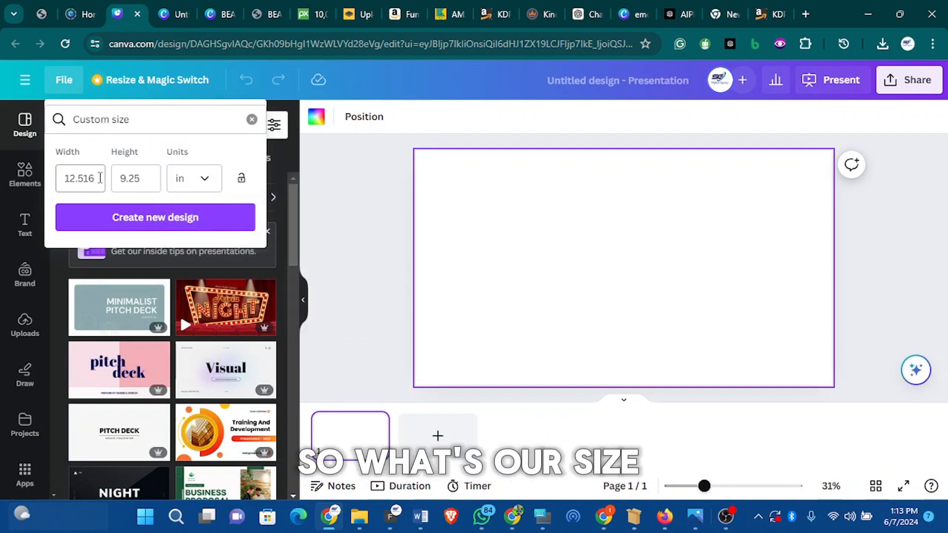
{"action": "key", "text": "BackSpace"}
{"action": "key", "text": "BackSpace"}
{"action": "key", "text": "BackSpace"}
{"action": "key", "text": "BackSpace"}
{"action": "key", "text": "BackSpace"}
{"action": "key", "text": "BackSpace"}
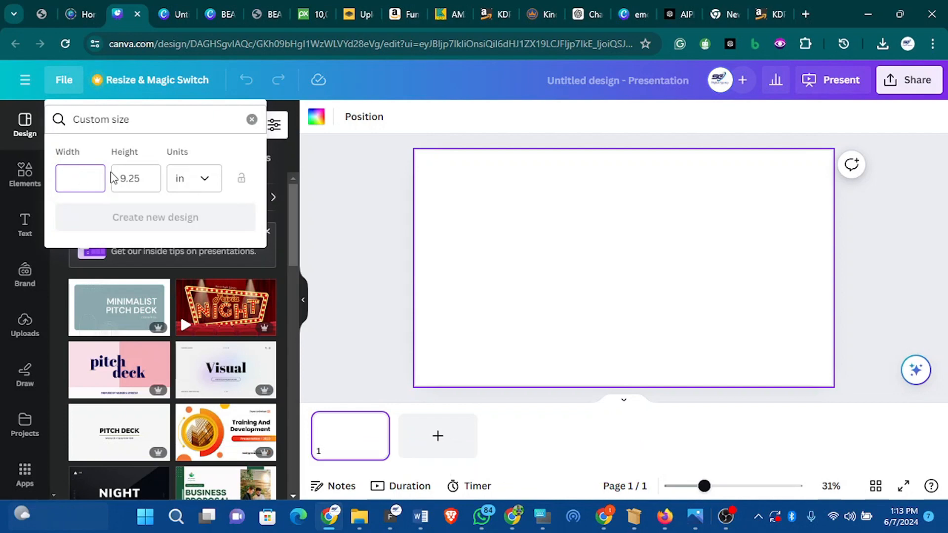
{"action": "key", "text": "super+v"}
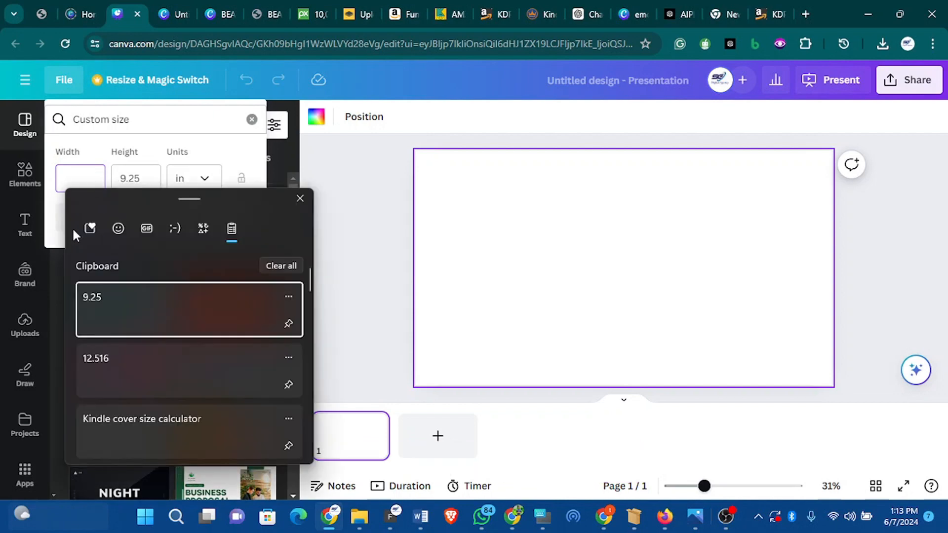
{"action": "left_click", "coordinate": [120, 372]}
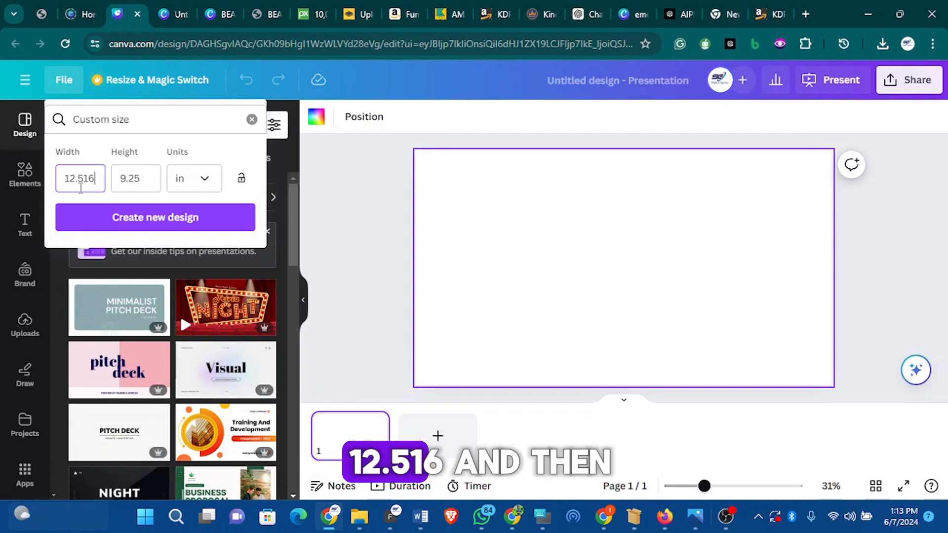
{"action": "left_click", "coordinate": [143, 179]}
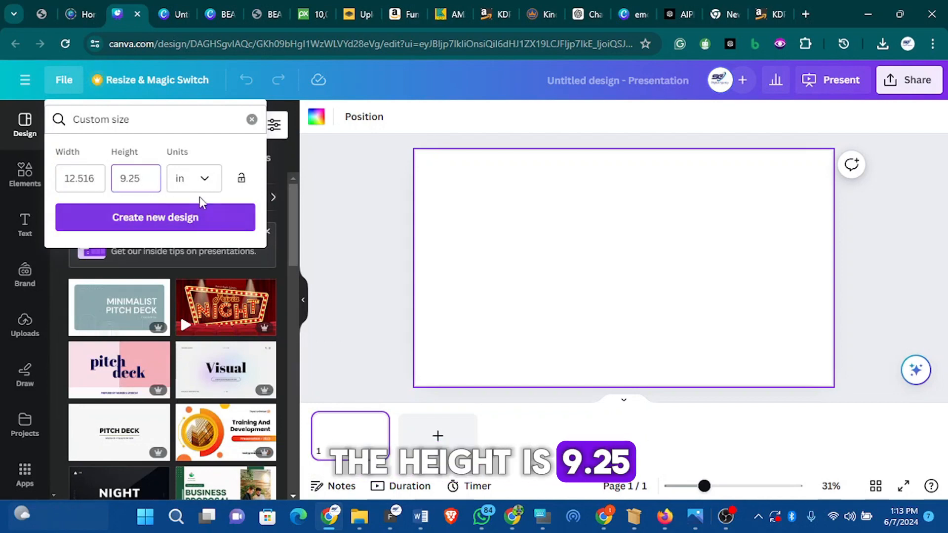
{"action": "left_click", "coordinate": [182, 220]}
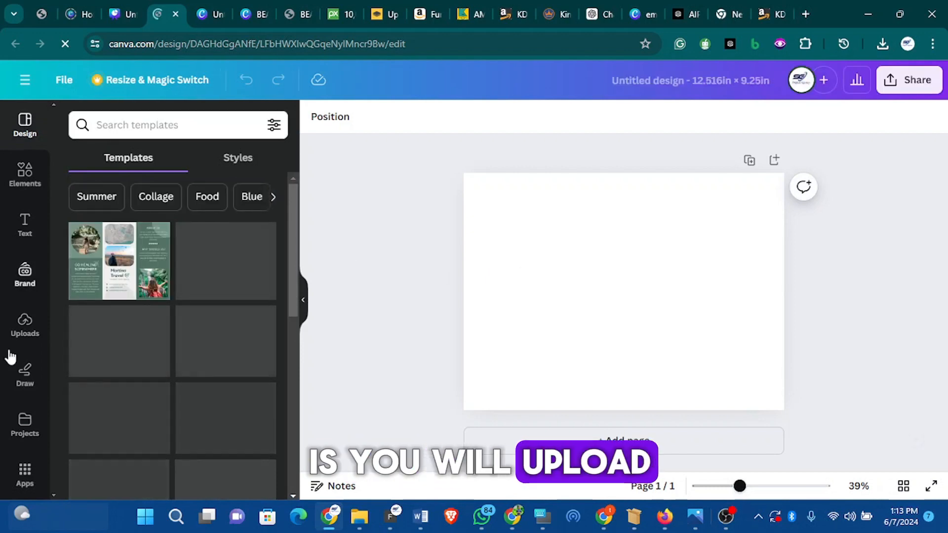
- Upload the PAPERBACK_6.000x9.000_118_BW_WHITE template PNG from its extracted folder in Downloads
{"action": "left_click", "coordinate": [25, 324]}
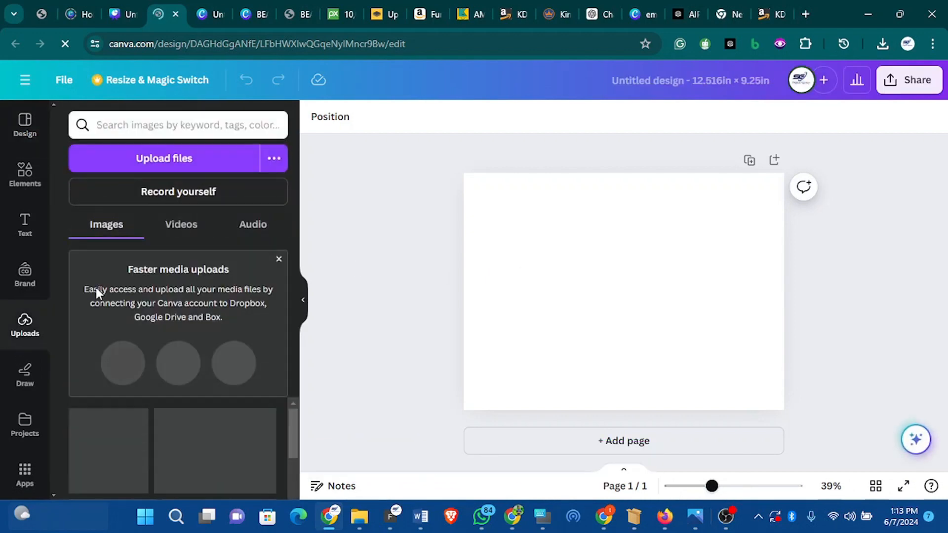
{"action": "left_click", "coordinate": [172, 159]}
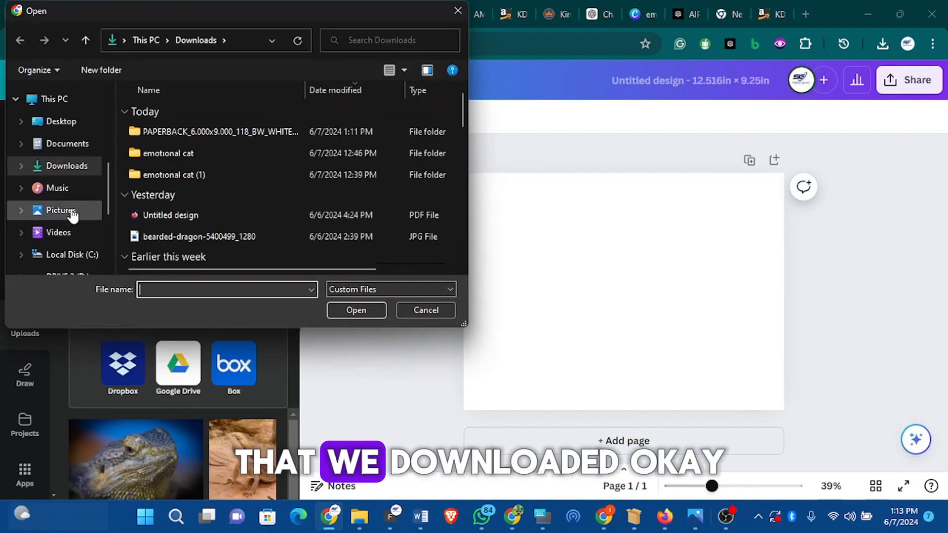
{"action": "left_click", "coordinate": [161, 132]}
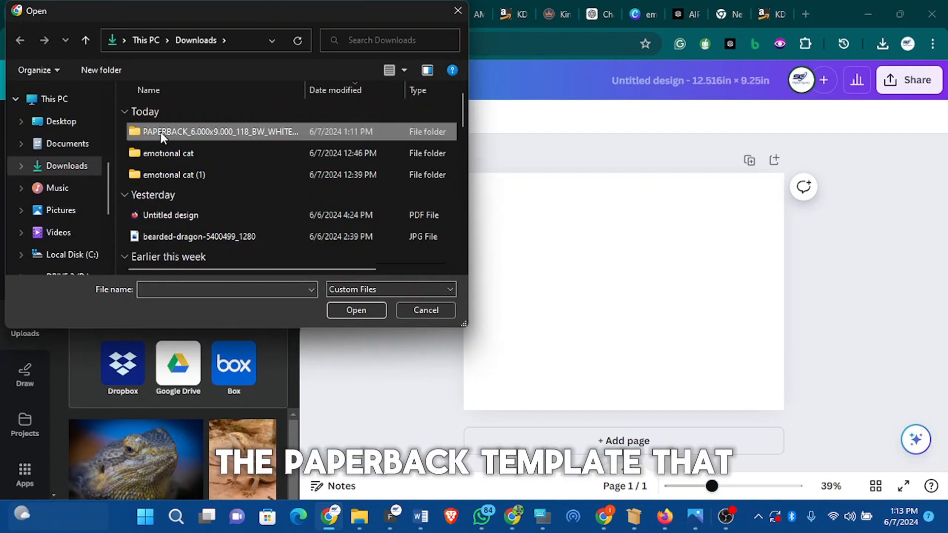
{"action": "double_click", "coordinate": [161, 132]}
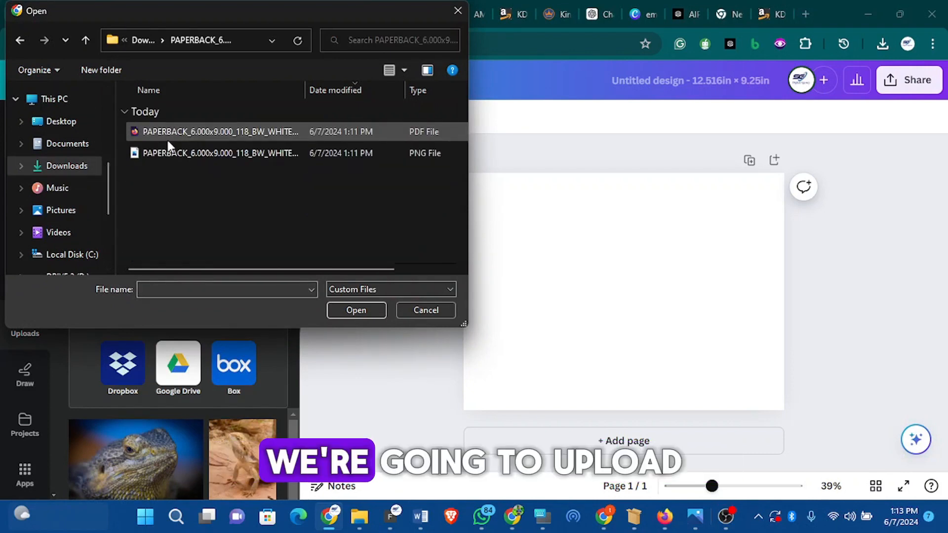
{"action": "left_click", "coordinate": [206, 131]}
{"action": "left_click", "coordinate": [208, 148]}
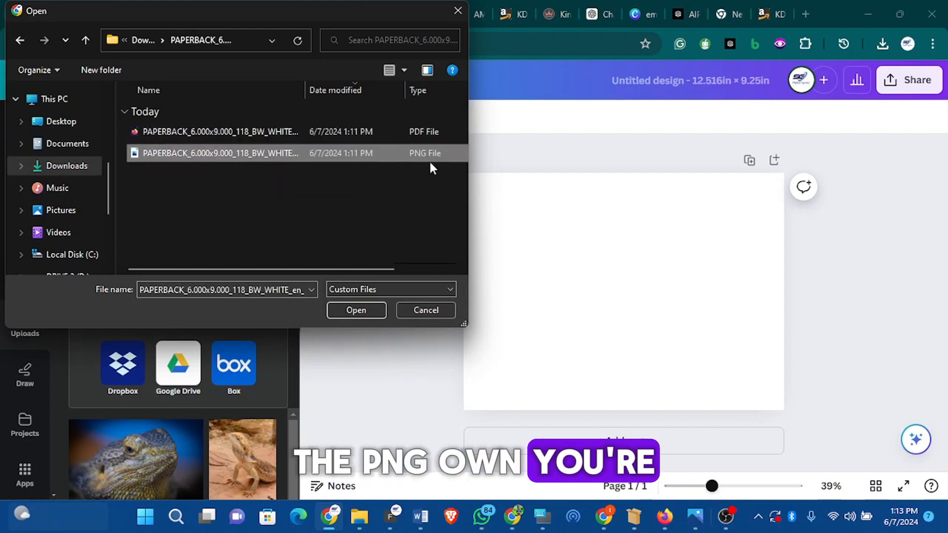
{"action": "left_click", "coordinate": [358, 311]}
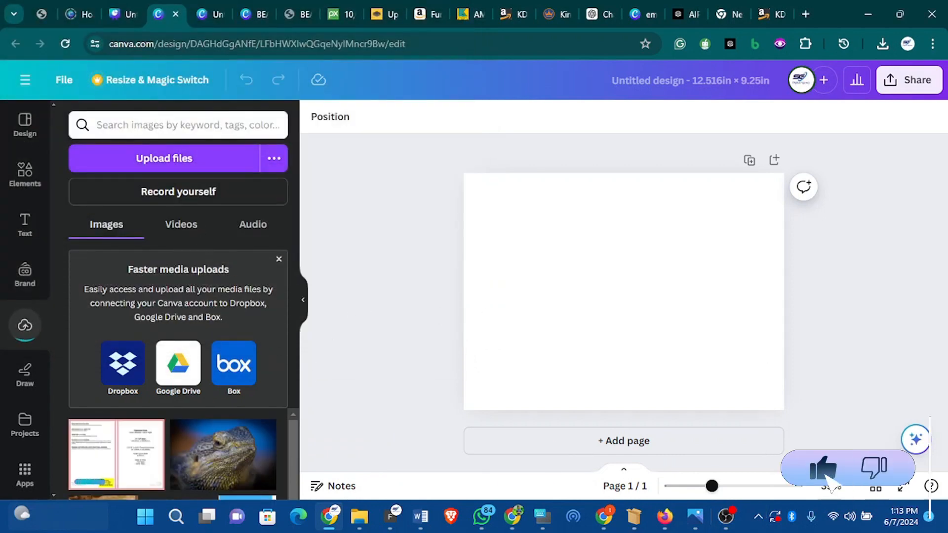
- Add the uploaded template image to the page and stretch it to cover the whole page
{"action": "left_click", "coordinate": [143, 453]}
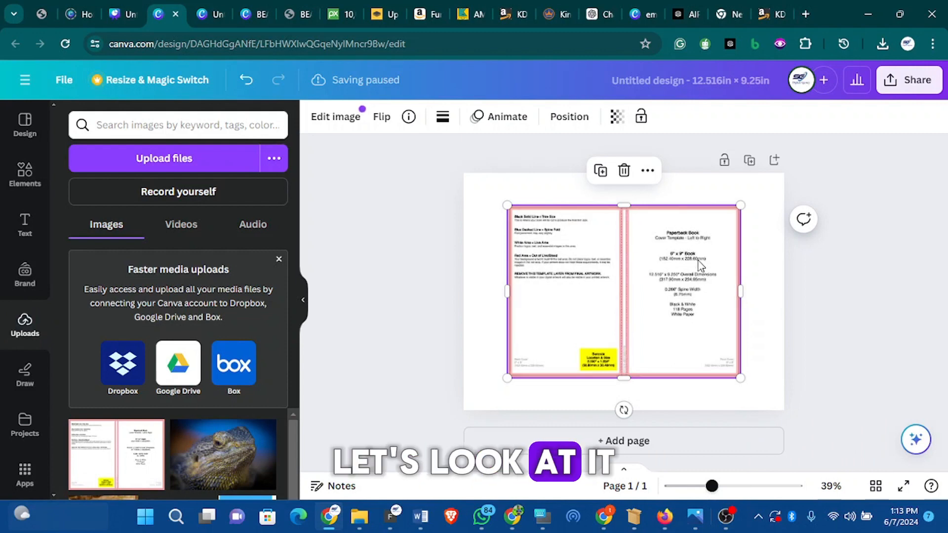
{"action": "left_click", "coordinate": [679, 401]}
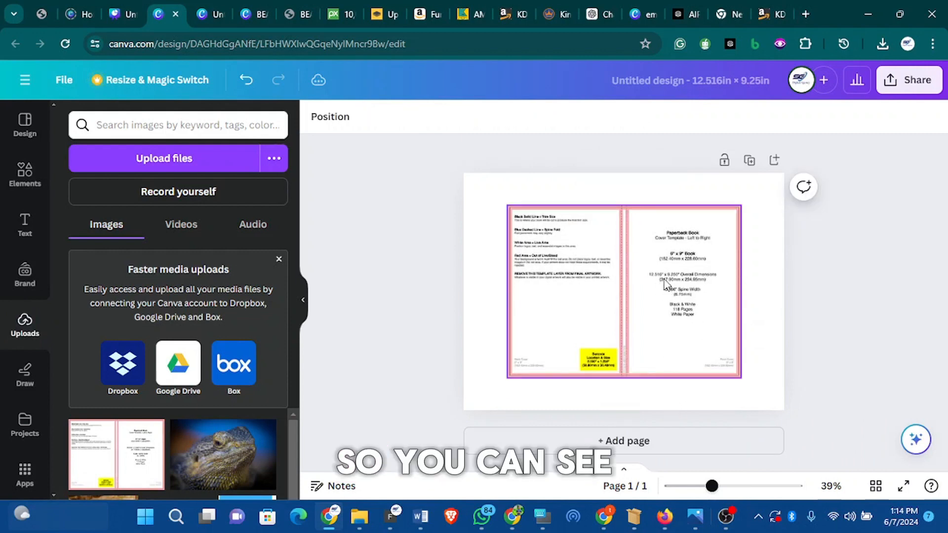
{"action": "left_click", "coordinate": [602, 261]}
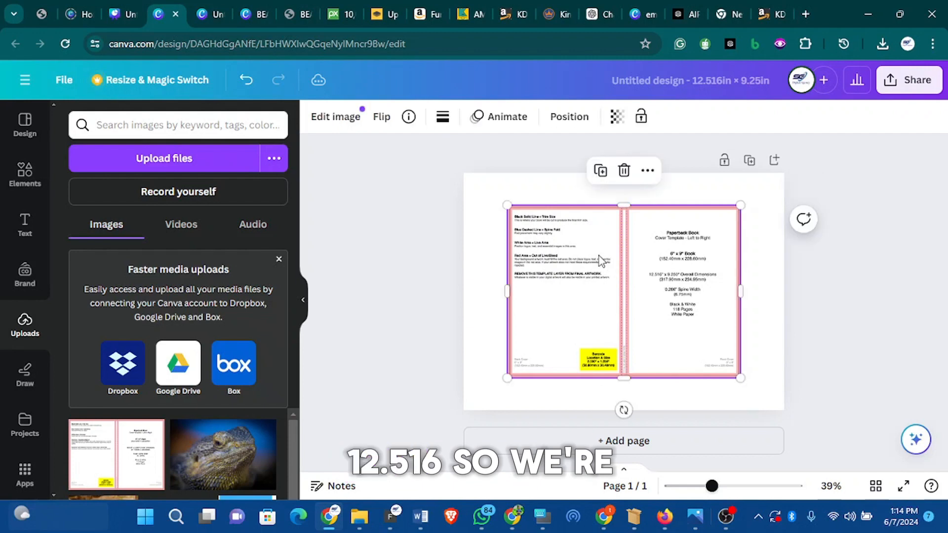
{"action": "left_click_drag", "start_coordinate": [508, 206], "coordinate": [463, 174]}
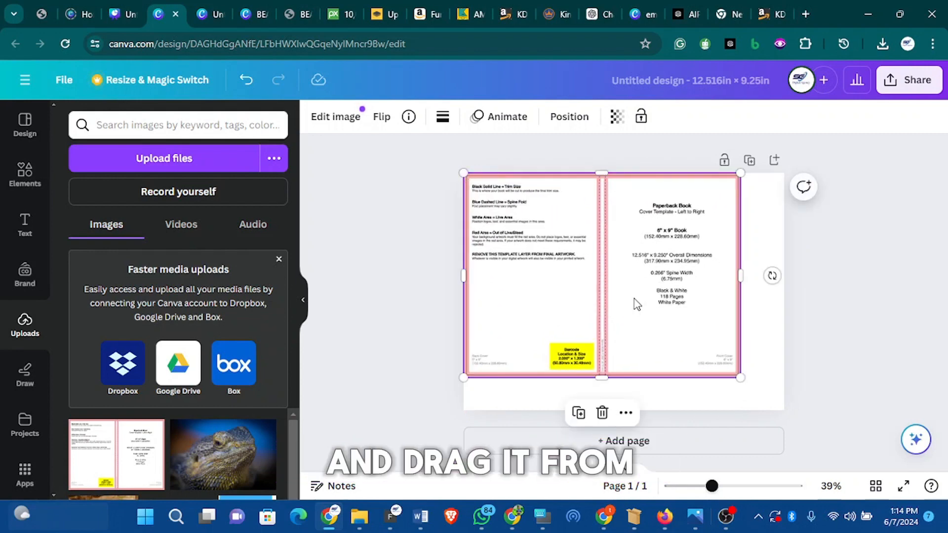
{"action": "left_click_drag", "start_coordinate": [745, 381], "coordinate": [784, 410]}
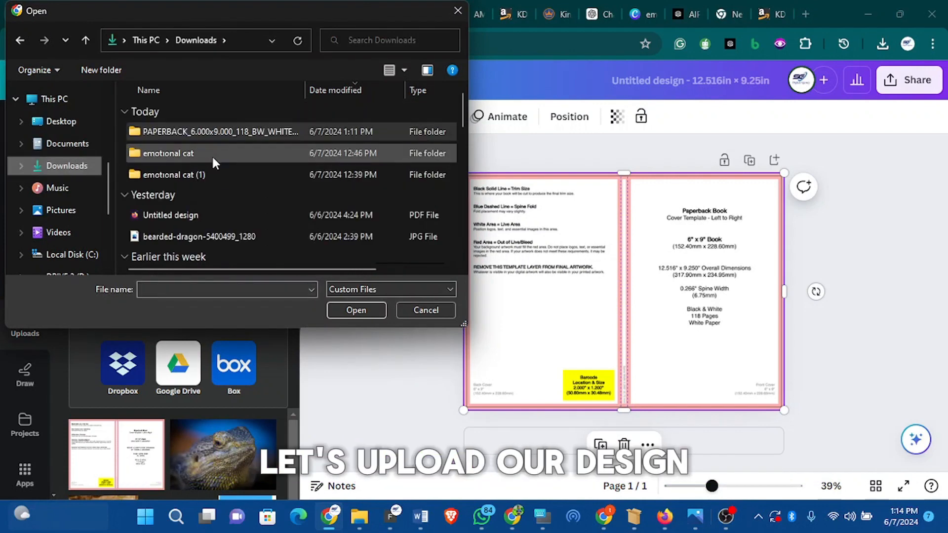
- Upload cover images 1 and 2 from the emotional cat folder in Downloads
{"action": "double_click", "coordinate": [213, 151]}
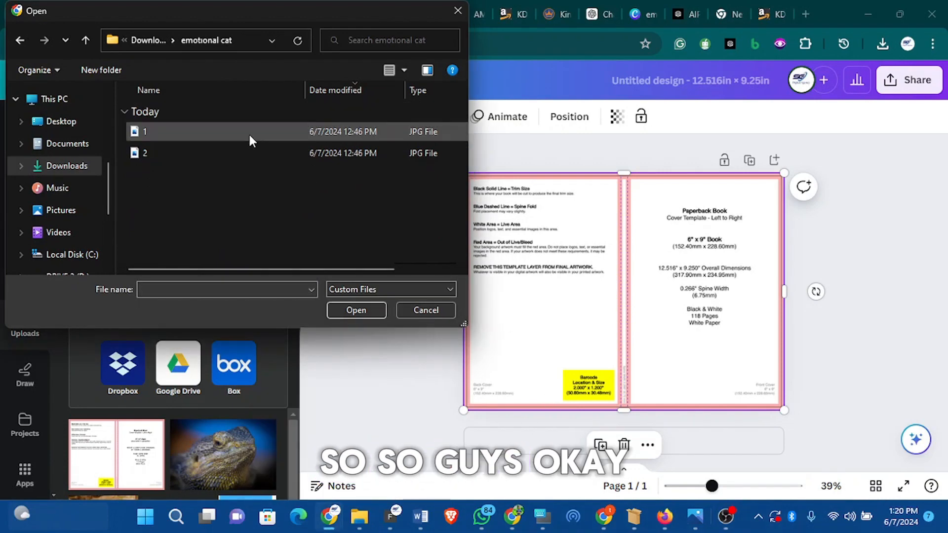
{"action": "left_click", "coordinate": [224, 137]}
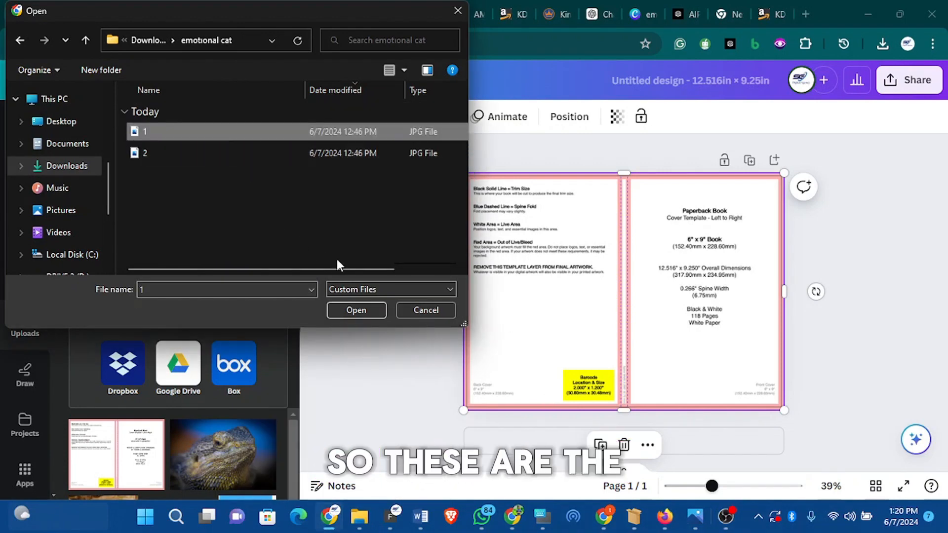
{"action": "left_click", "coordinate": [256, 151], "text": "ctrl"}
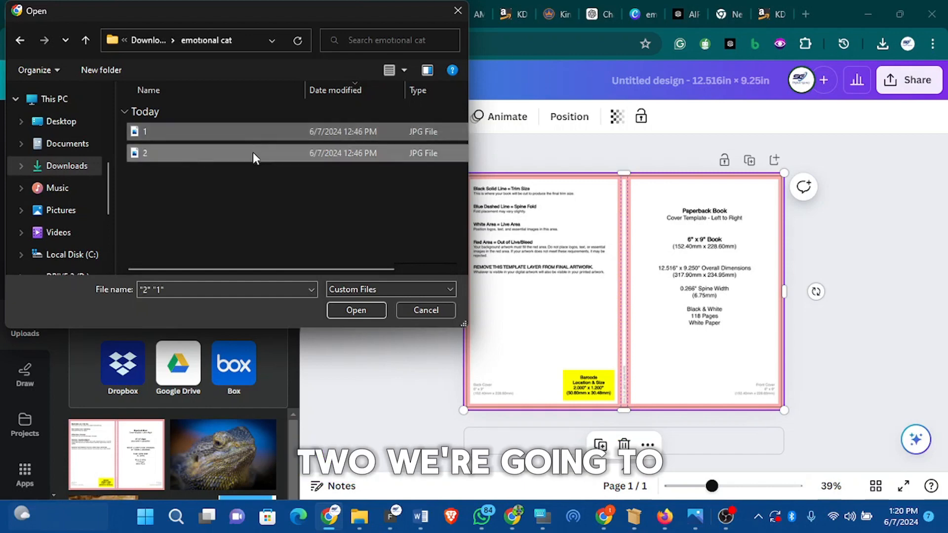
{"action": "left_click", "coordinate": [357, 309]}
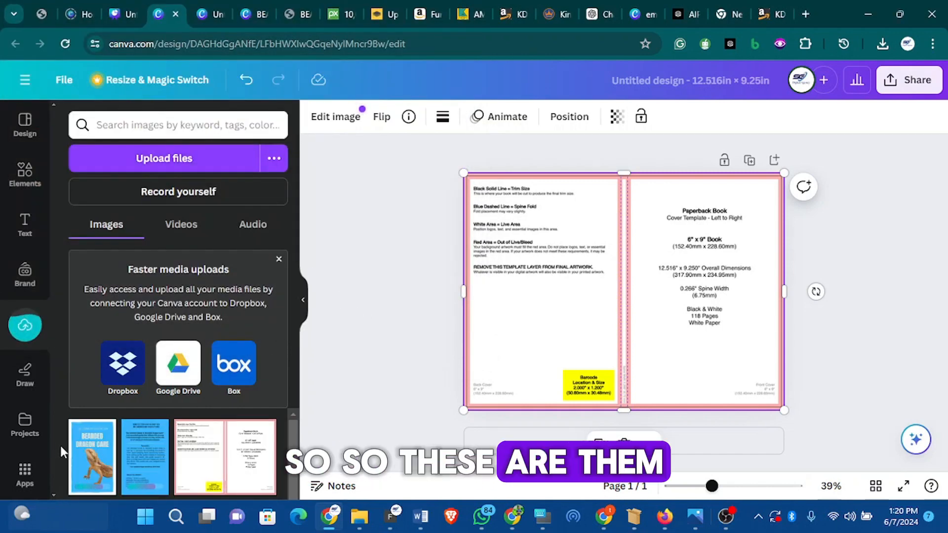
- Place the Bearded Dragon Care front cover image on the template's right half and resize it to fill that panel
{"action": "left_click_drag", "start_coordinate": [92, 457], "coordinate": [680, 253]}
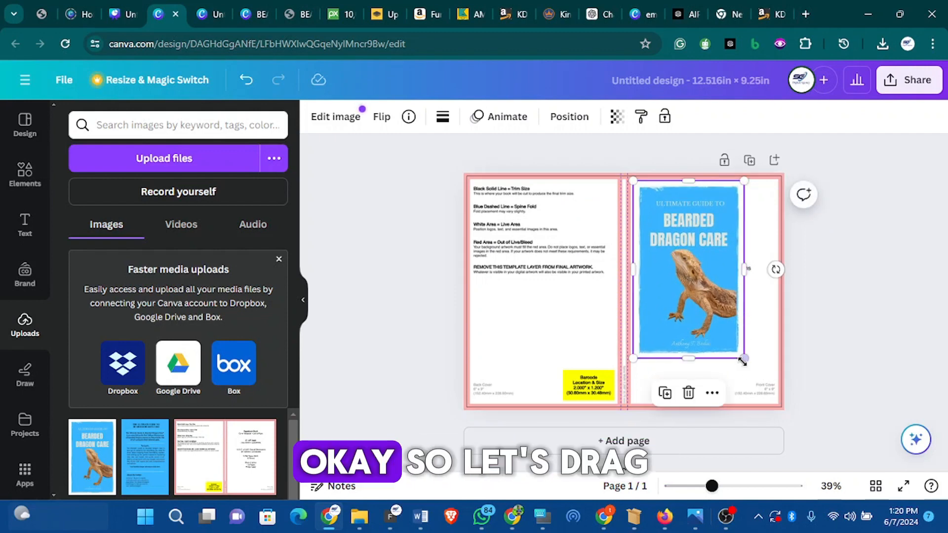
{"action": "left_click_drag", "start_coordinate": [744, 359], "coordinate": [788, 393]}
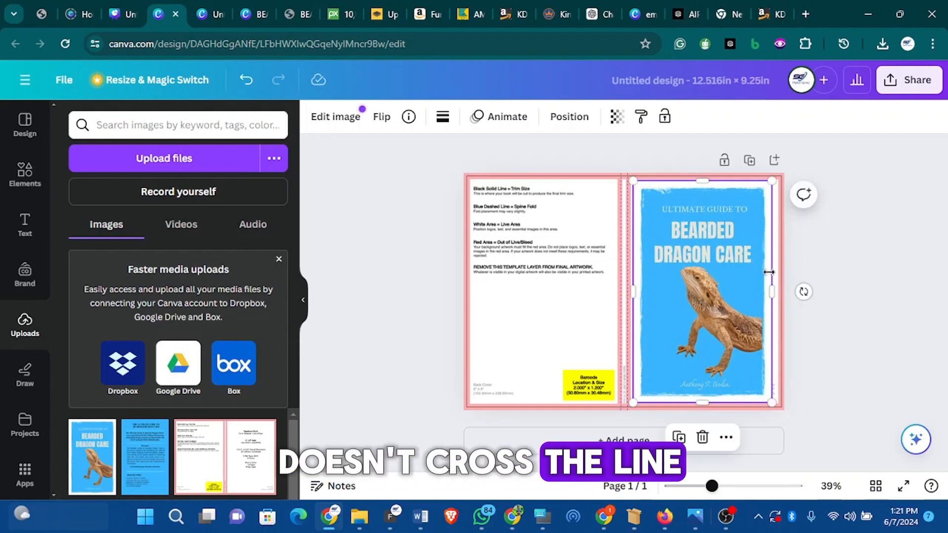
{"action": "left_click_drag", "start_coordinate": [777, 292], "coordinate": [777, 291]}
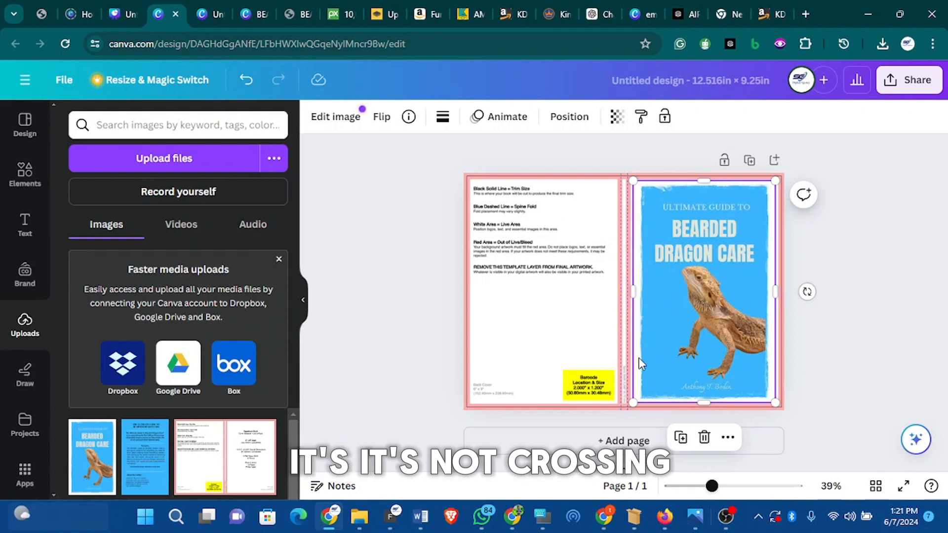
{"action": "left_click", "coordinate": [556, 322]}
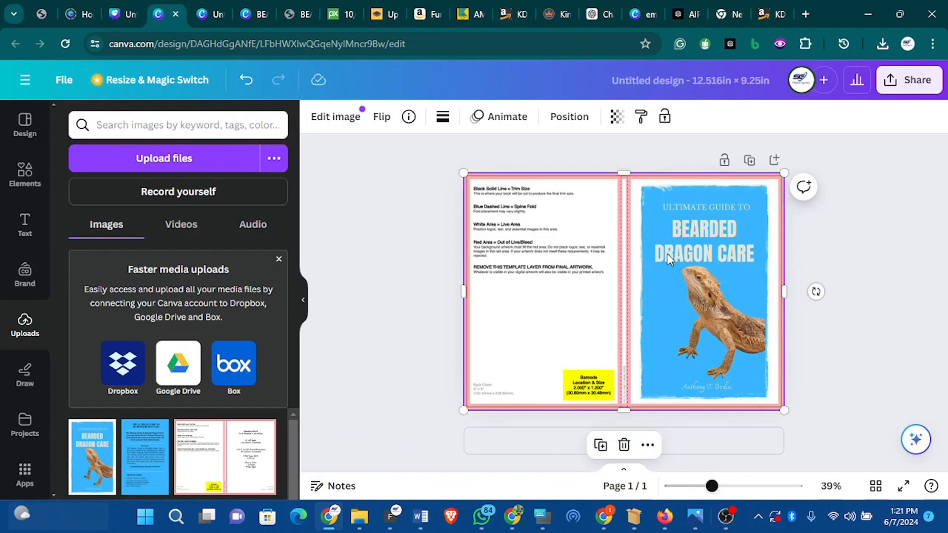
{"action": "double_click", "coordinate": [613, 313]}
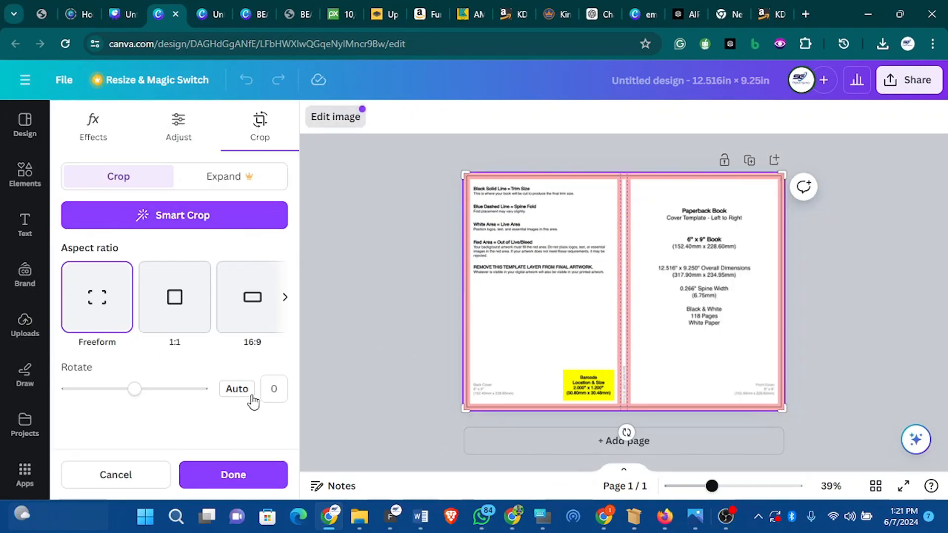
{"action": "left_click", "coordinate": [129, 477]}
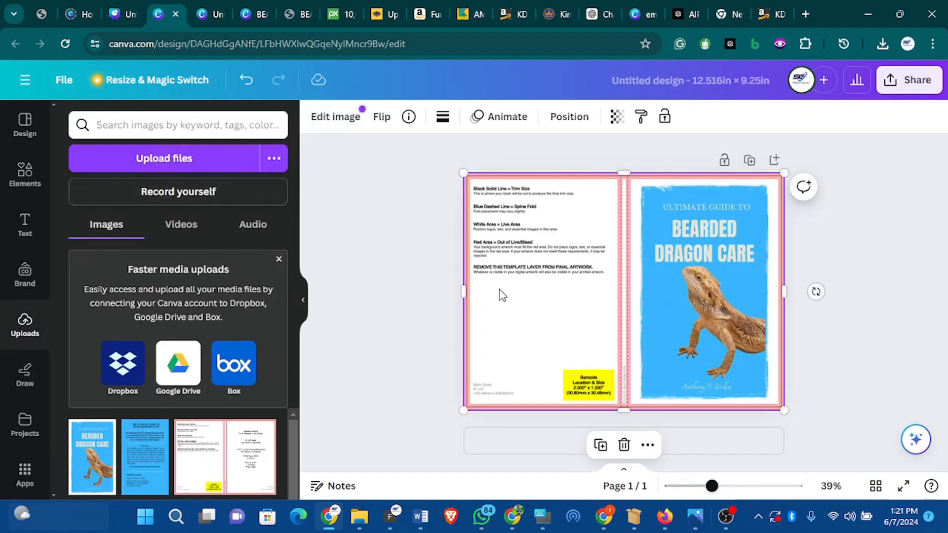
{"action": "left_click", "coordinate": [677, 250]}
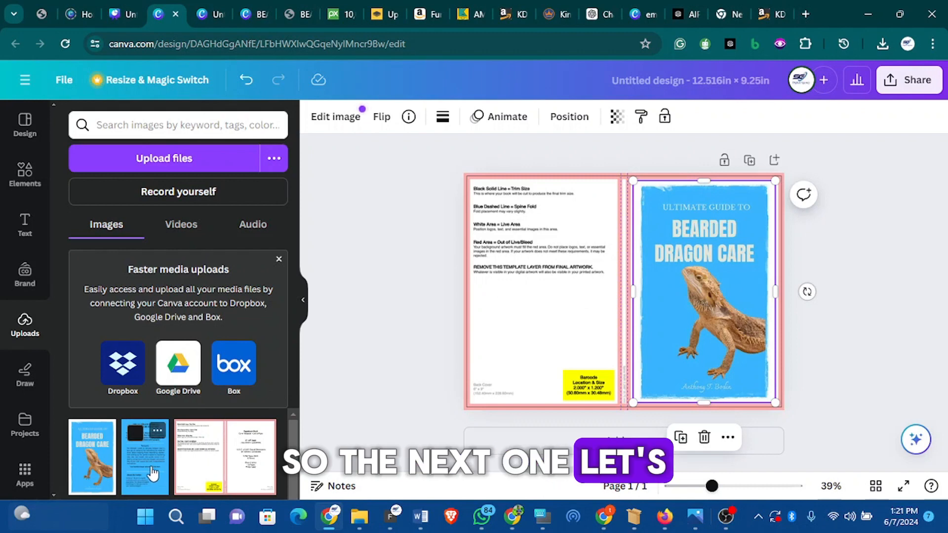
- Add the back cover image and fit it into the template's left half up to the spine
{"action": "left_click", "coordinate": [148, 447]}
{"action": "left_click_drag", "start_coordinate": [625, 270], "coordinate": [531, 246]}
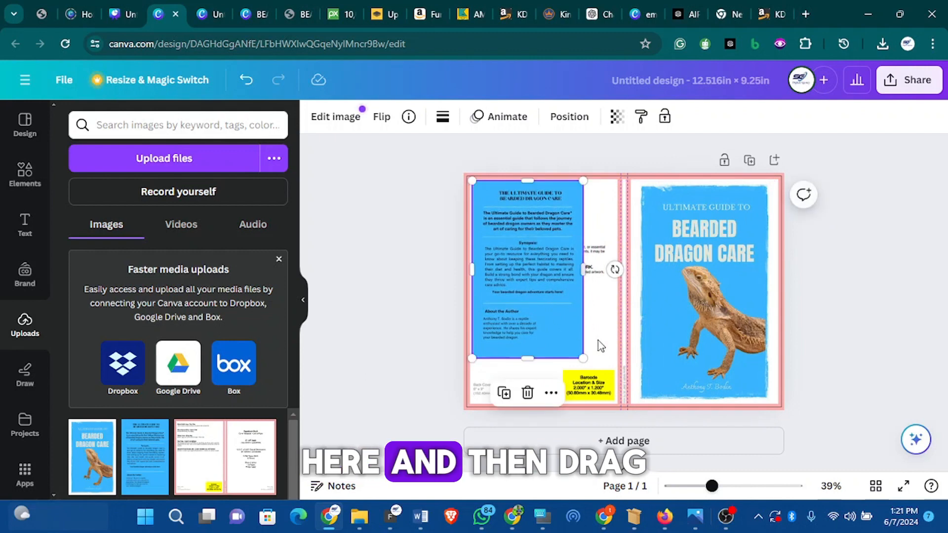
{"action": "left_click_drag", "start_coordinate": [585, 360], "coordinate": [619, 393]}
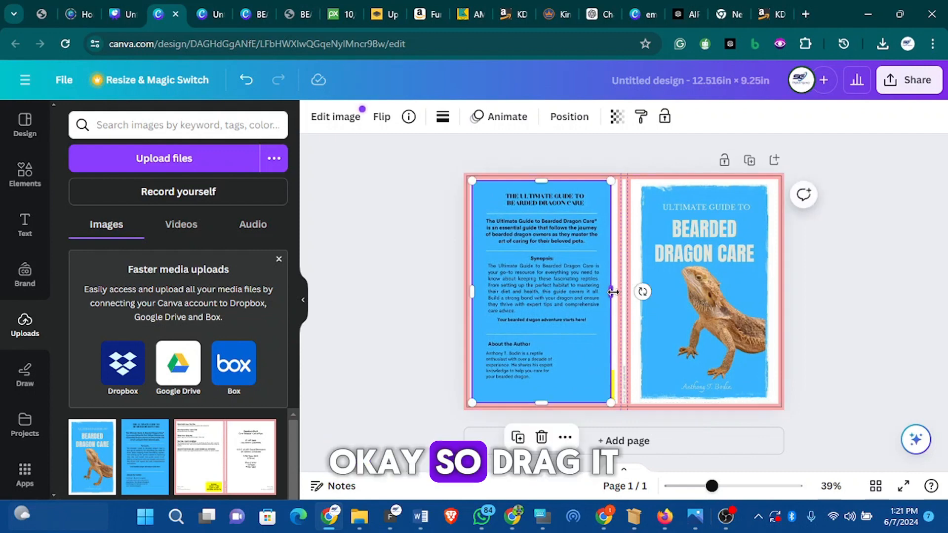
{"action": "left_click_drag", "start_coordinate": [613, 292], "coordinate": [617, 291]}
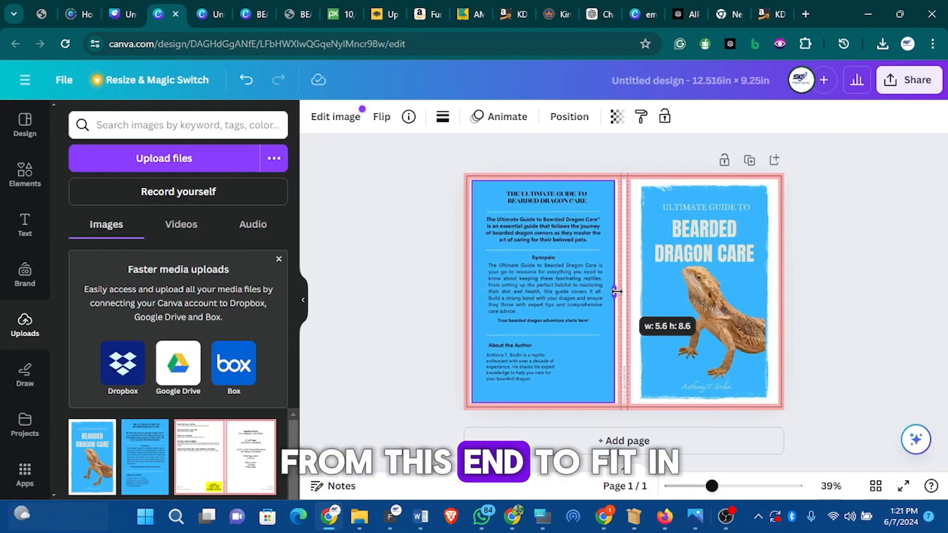
- Delete the KDP template image from the page, leaving the front and back cover artwork
{"action": "left_click", "coordinate": [842, 320]}
{"action": "left_click", "coordinate": [626, 237]}
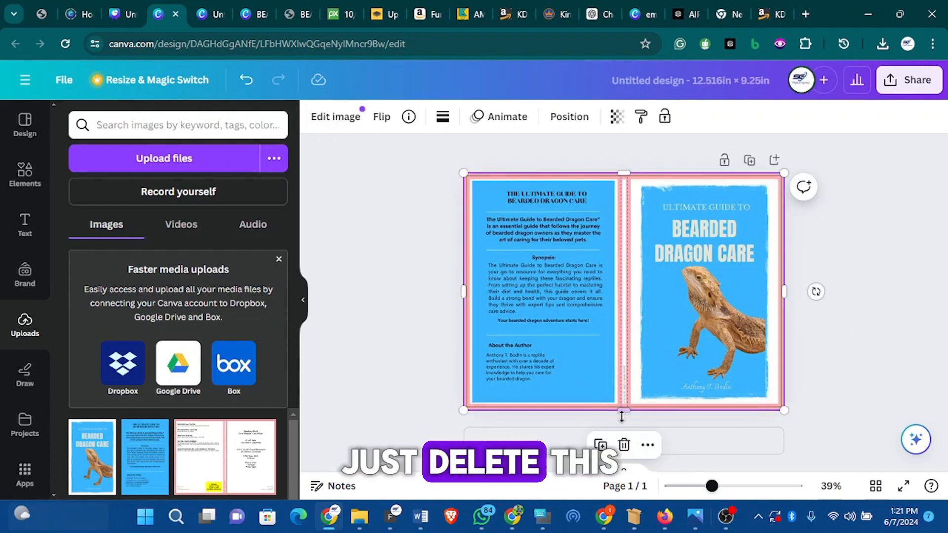
{"action": "key", "text": "Delete"}
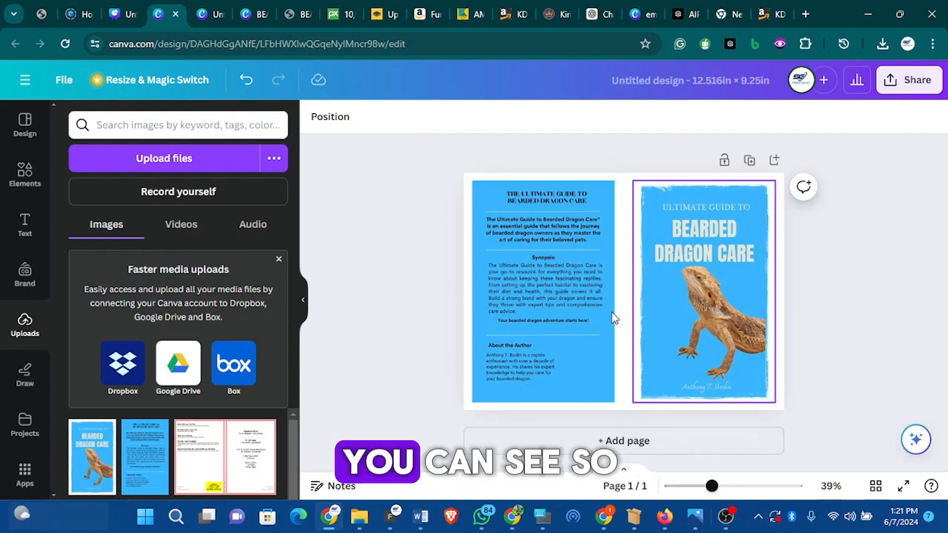
- Set the page background colour to black behind the cover panels
{"action": "left_click", "coordinate": [636, 408]}
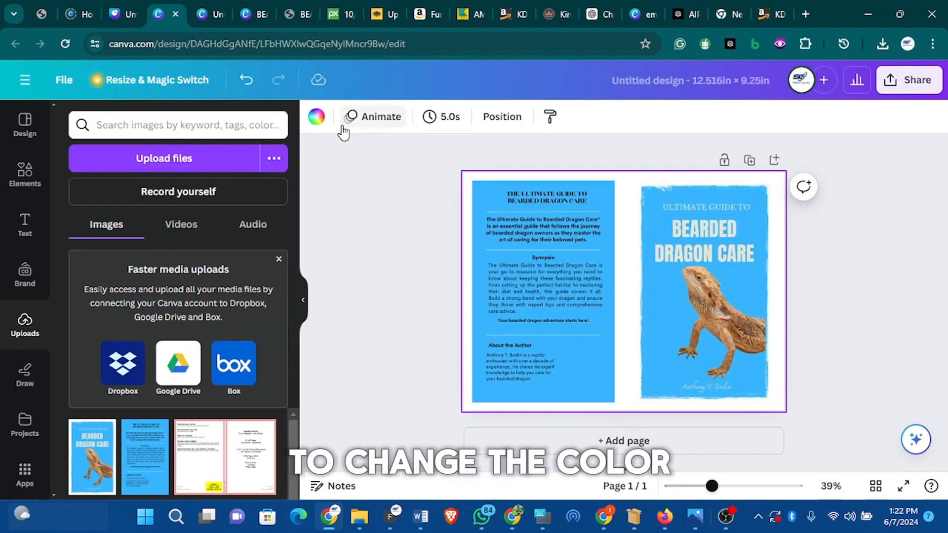
{"action": "left_click", "coordinate": [317, 119]}
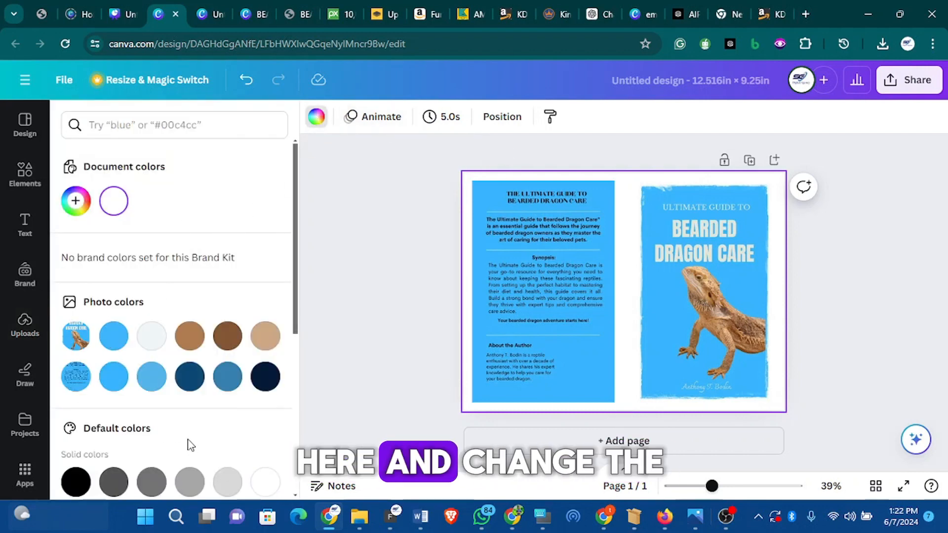
{"action": "scroll", "coordinate": [128, 446], "scroll_direction": "down", "scroll_amount": 2}
{"action": "left_click", "coordinate": [76, 413]}
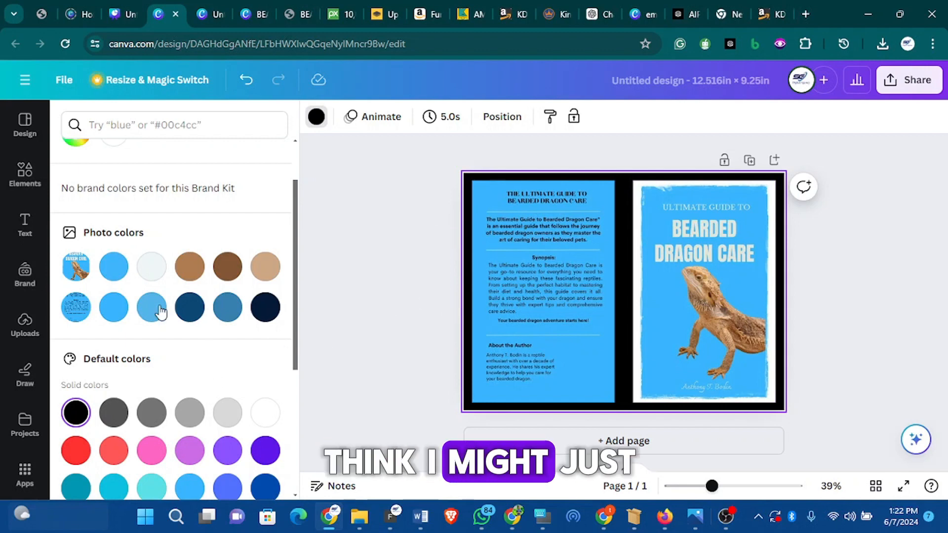
{"action": "left_click", "coordinate": [266, 412]}
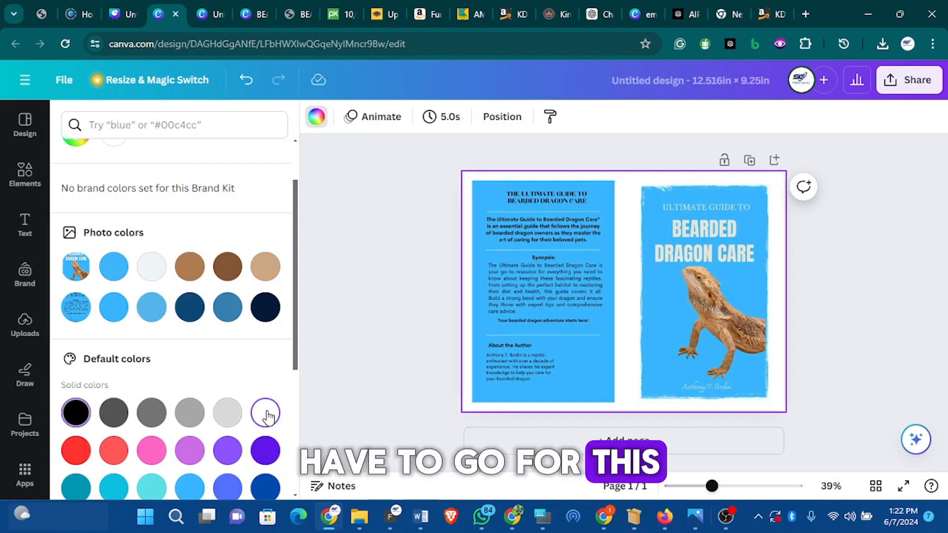
{"action": "left_click", "coordinate": [87, 415]}
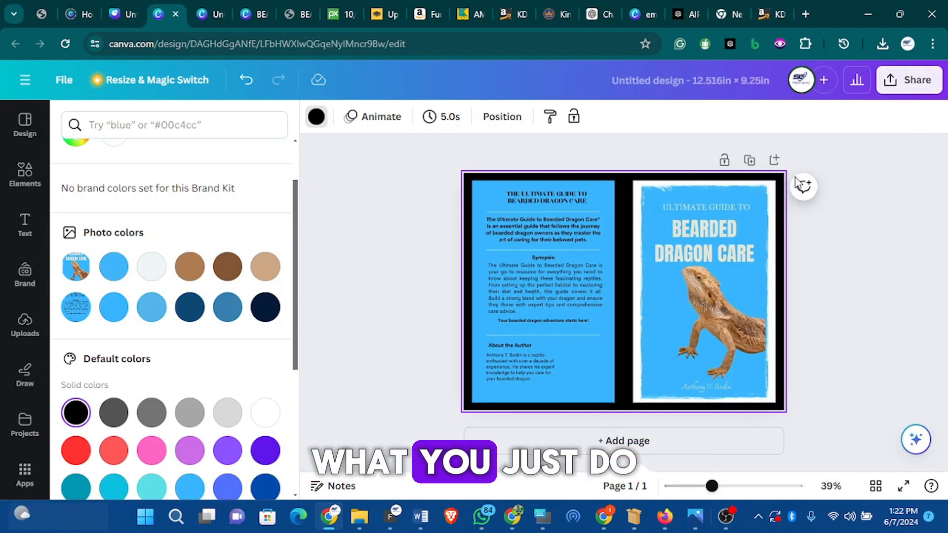
- Download the design as a PDF Print file
{"action": "left_click", "coordinate": [903, 91]}
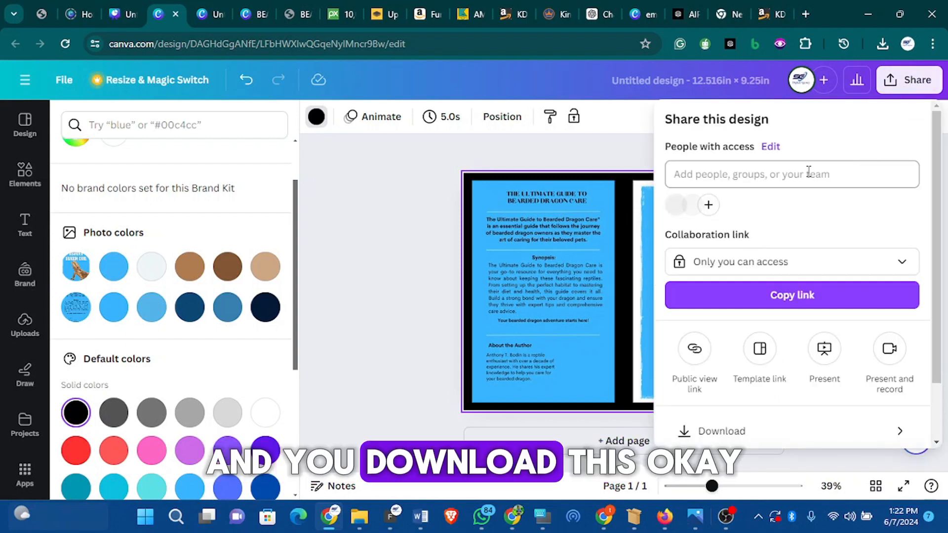
{"action": "left_click", "coordinate": [784, 435]}
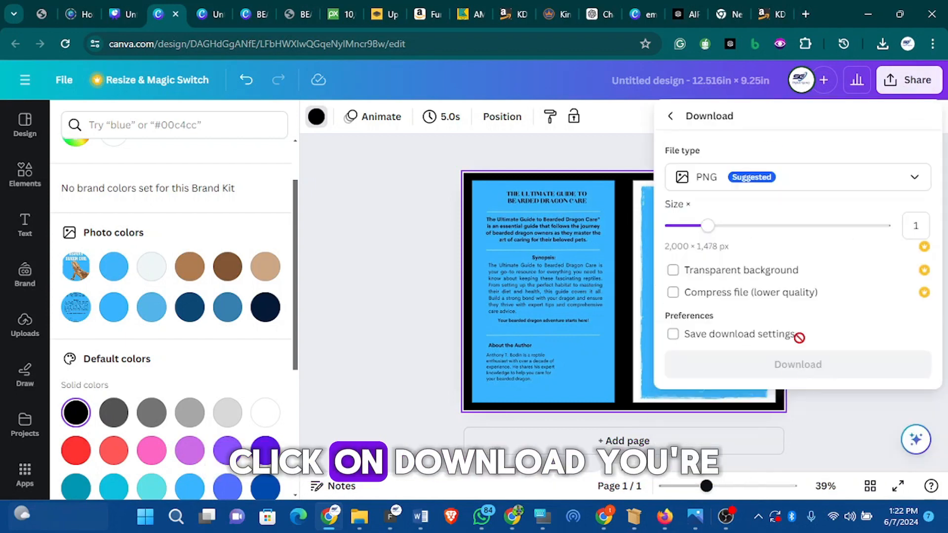
{"action": "left_click", "coordinate": [843, 190]}
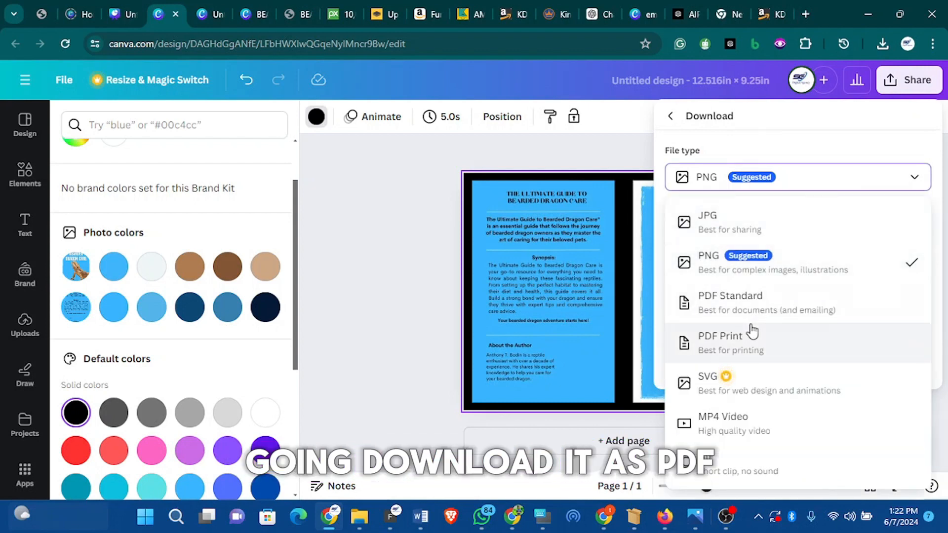
{"action": "left_click", "coordinate": [740, 341]}
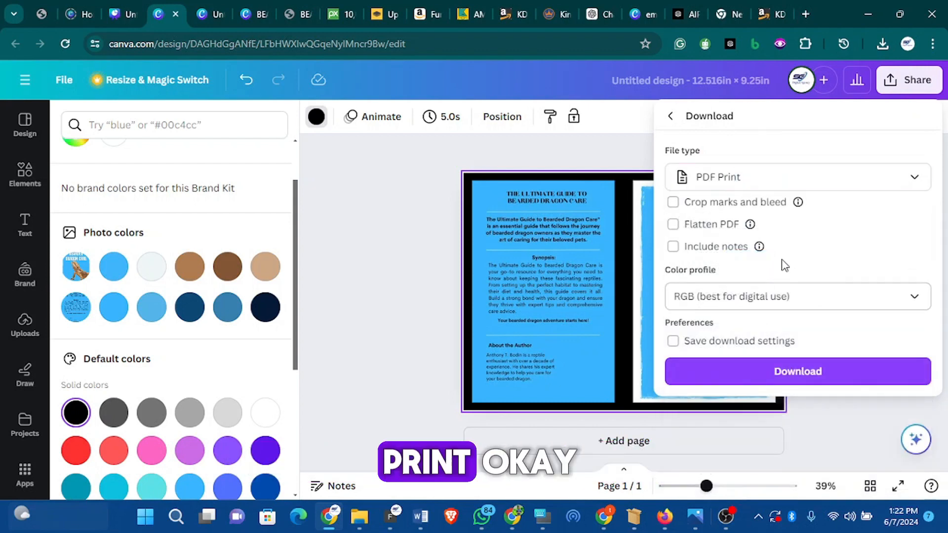
{"action": "left_click", "coordinate": [748, 377]}
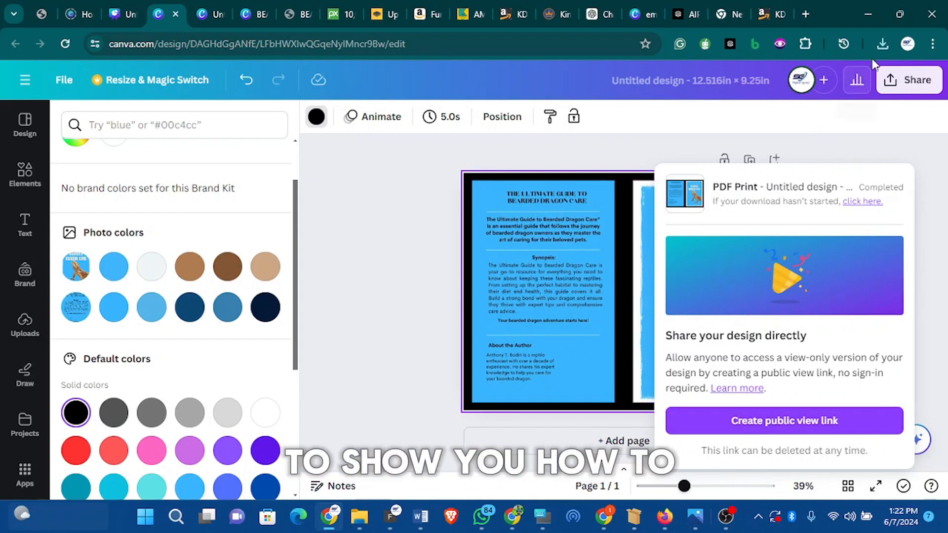
- Open the downloaded Untitled design (1) PDF from the Downloads folder and review the finished cover
{"action": "left_click", "coordinate": [881, 44]}
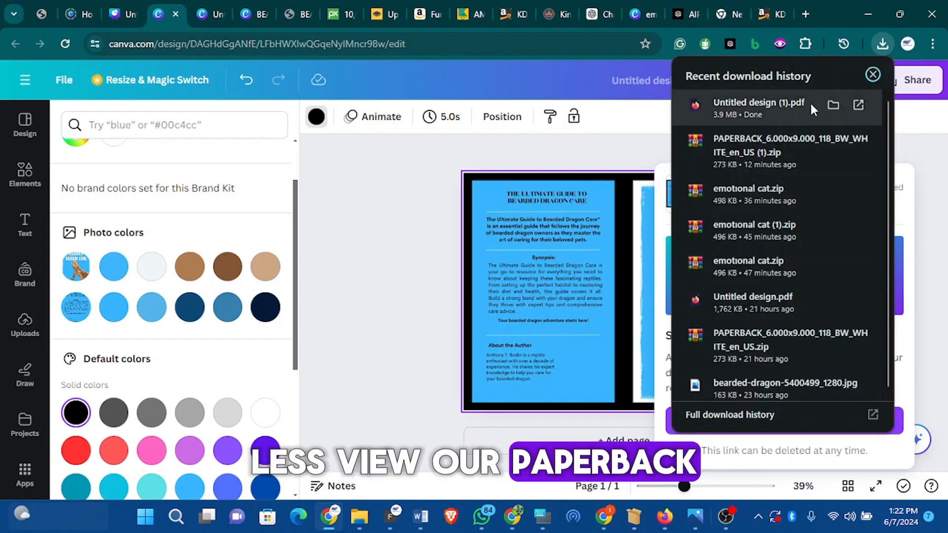
{"action": "left_click", "coordinate": [832, 105]}
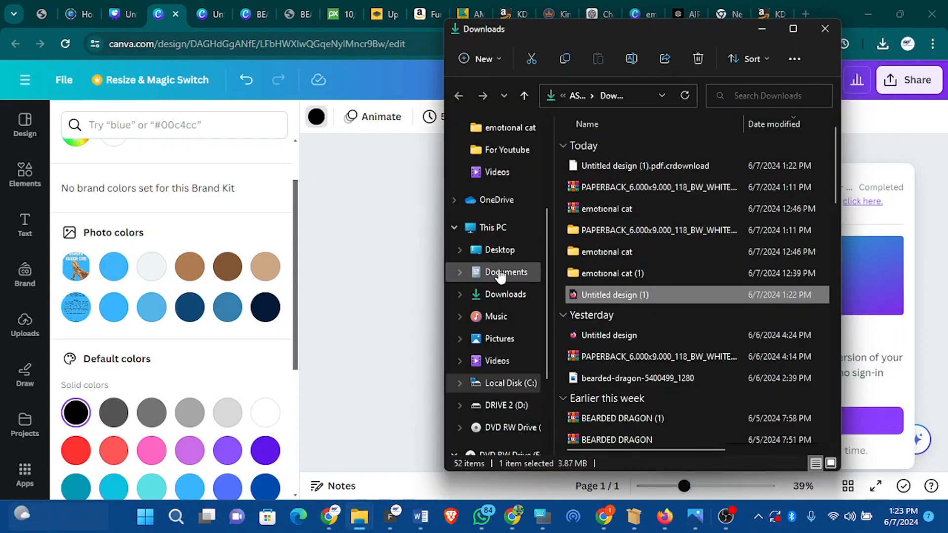
{"action": "left_click", "coordinate": [504, 295]}
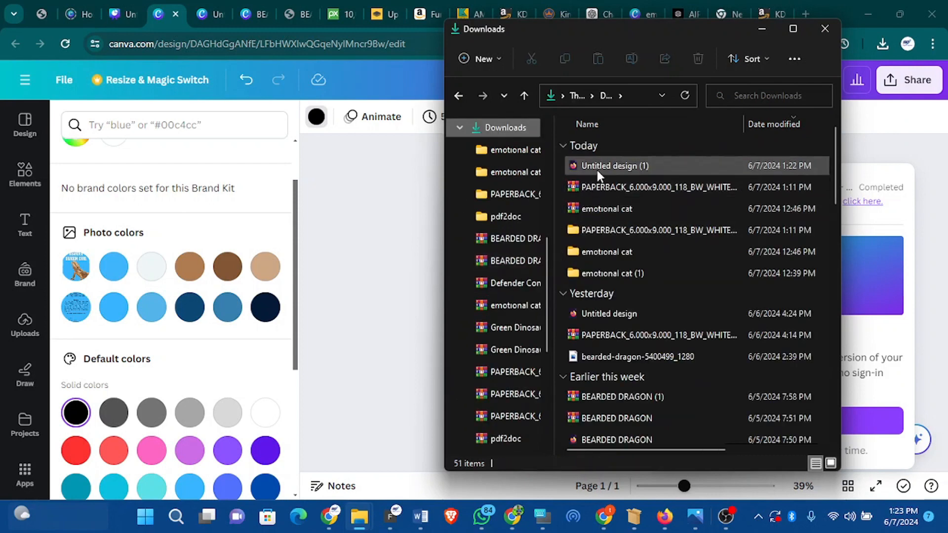
{"action": "left_click", "coordinate": [597, 168]}
{"action": "double_click", "coordinate": [597, 169]}
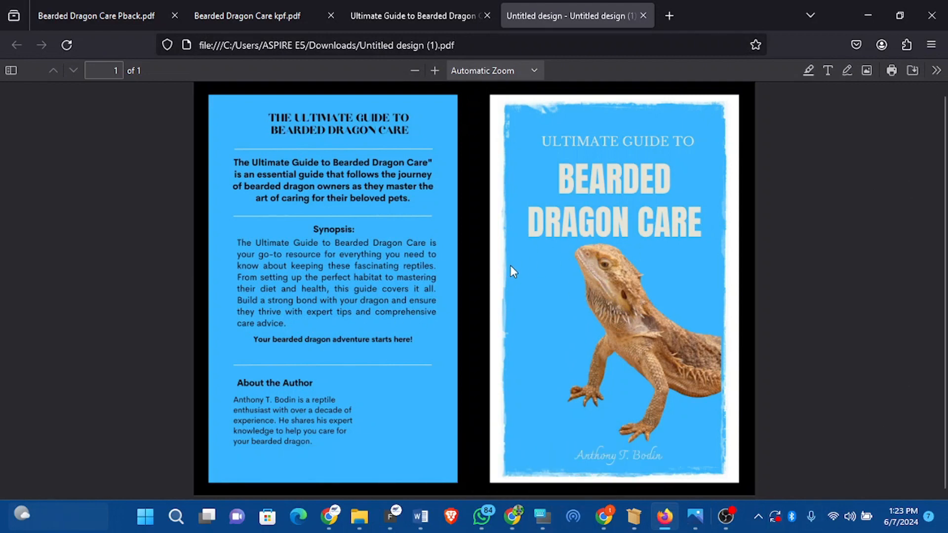
{"action": "scroll", "coordinate": [543, 266], "scroll_direction": "up", "scroll_amount": 1}
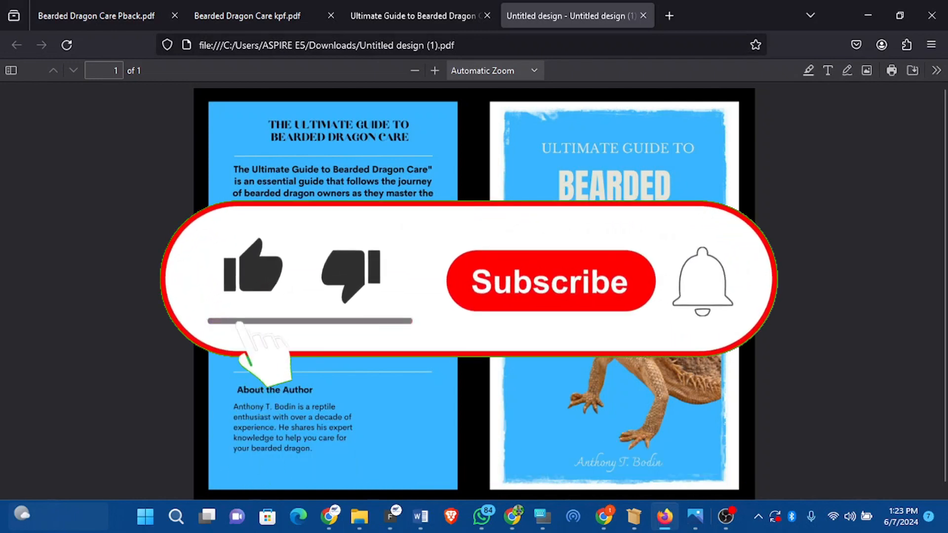
{"action": "scroll", "coordinate": [475, 291], "scroll_direction": "down", "scroll_amount": 1}
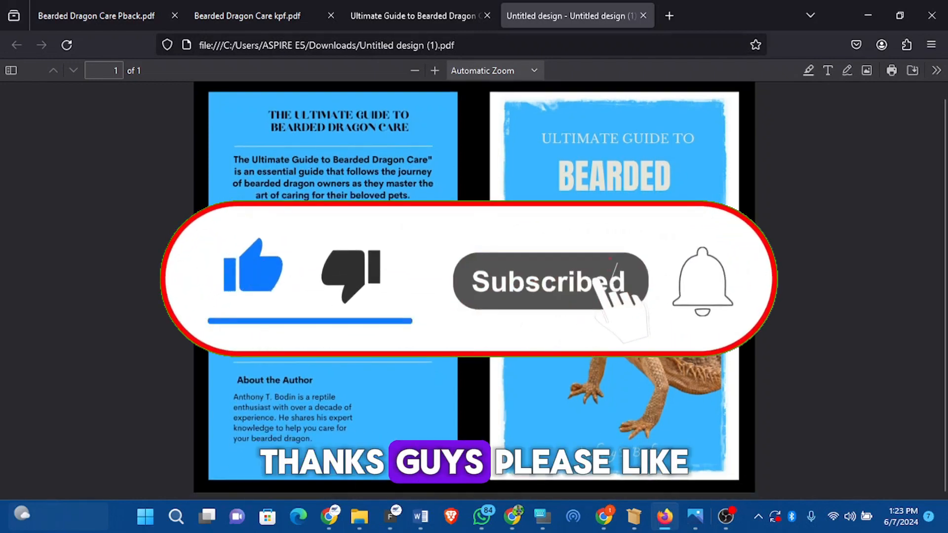